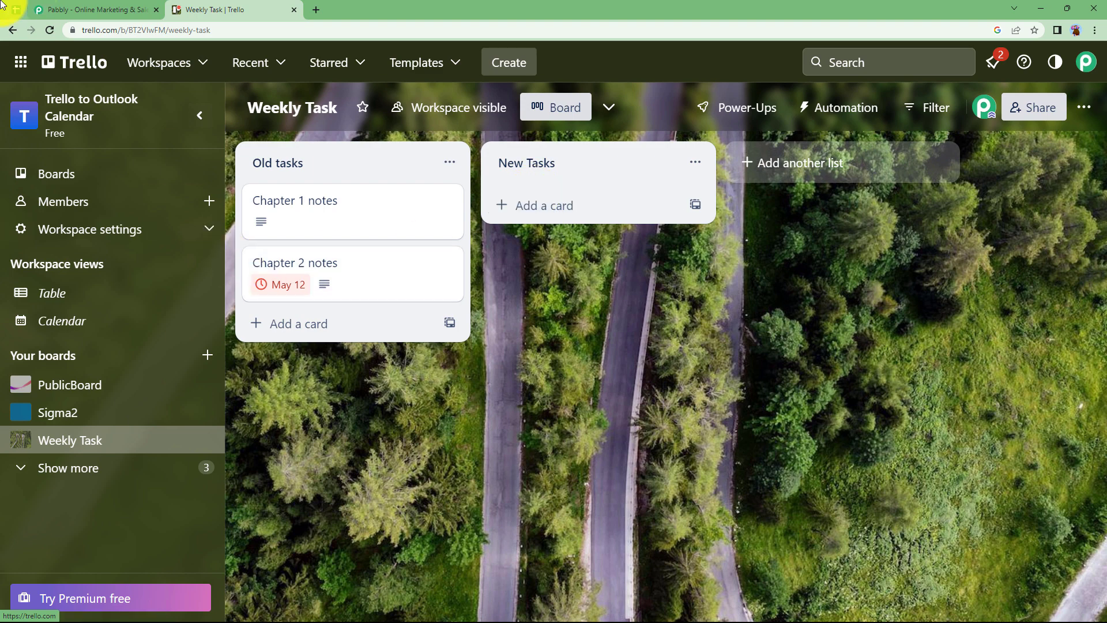
# Switch to the Pabbly website, sign in and open the Pabbly Connect application
pyautogui.click(93, 9)
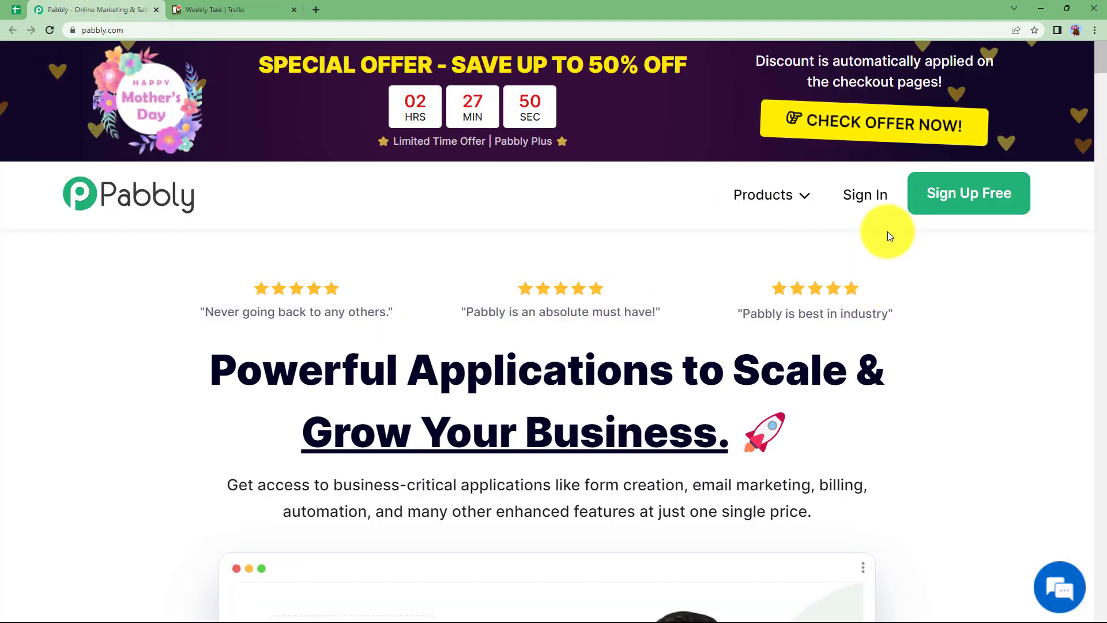
pyautogui.click(869, 196)
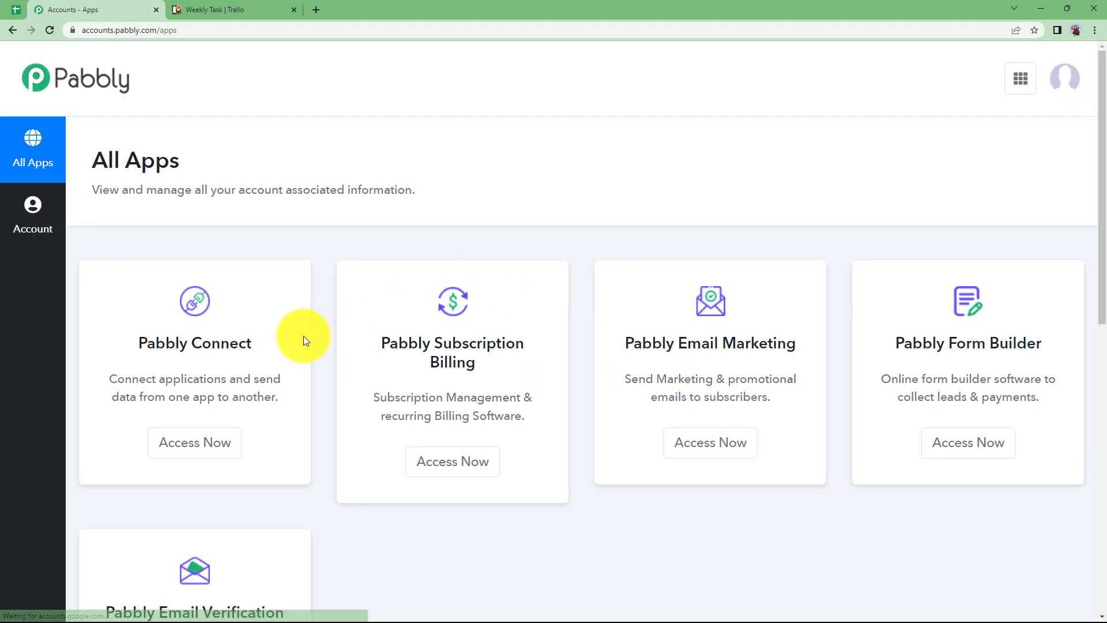
pyautogui.scroll(-2, 283, 343)
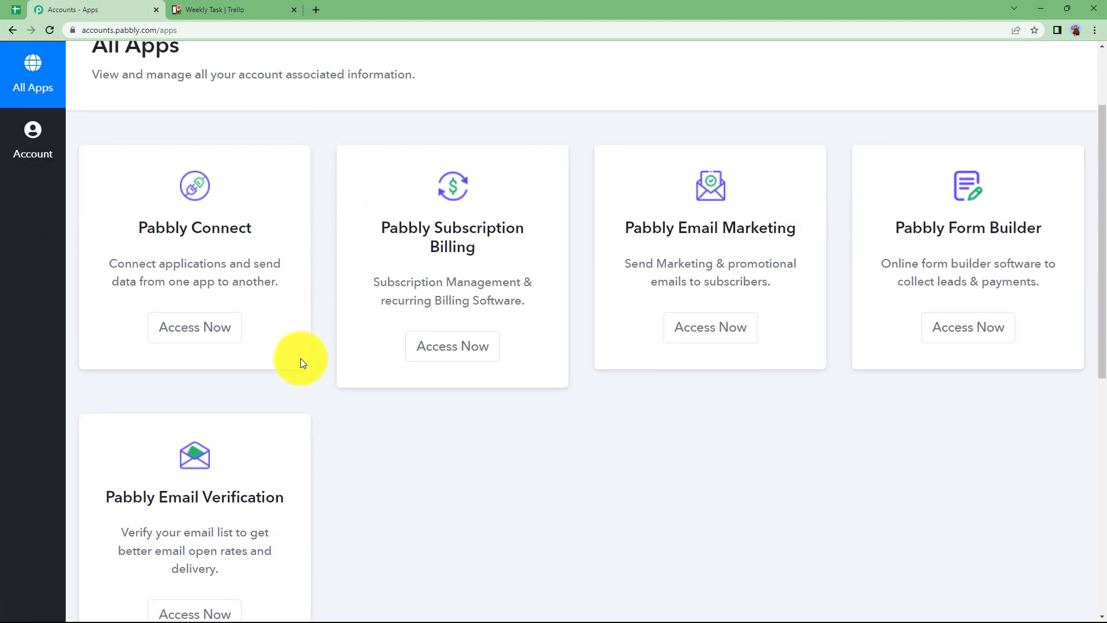
pyautogui.scroll(-2, 300, 358)
pyautogui.scroll(2, 300, 358)
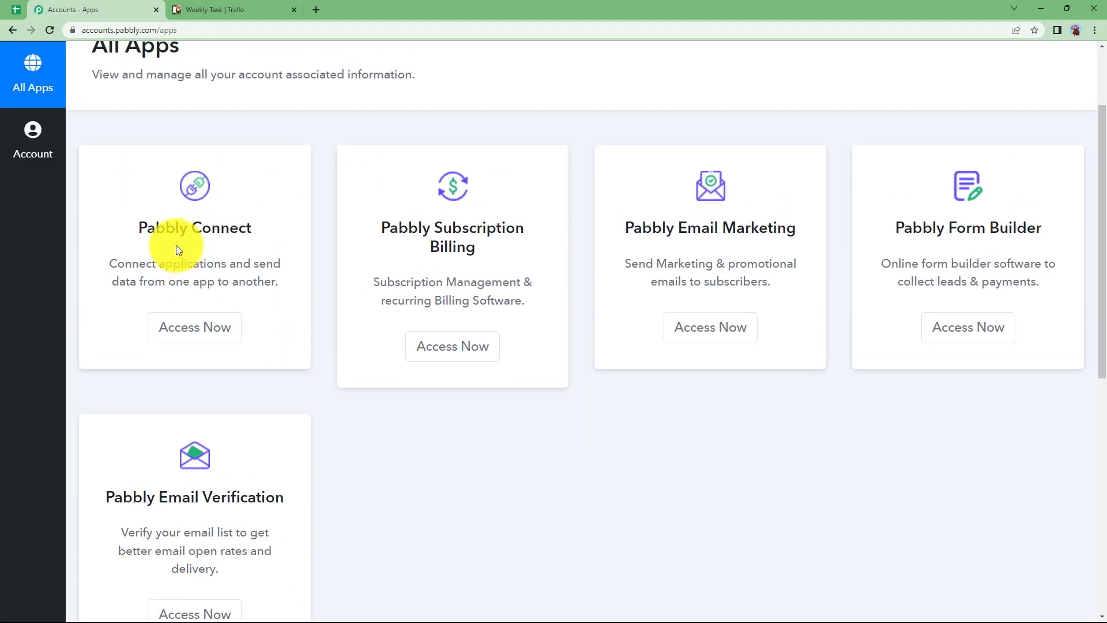
pyautogui.moveTo(139, 228); pyautogui.dragTo(286, 226)
pyautogui.click(286, 226)
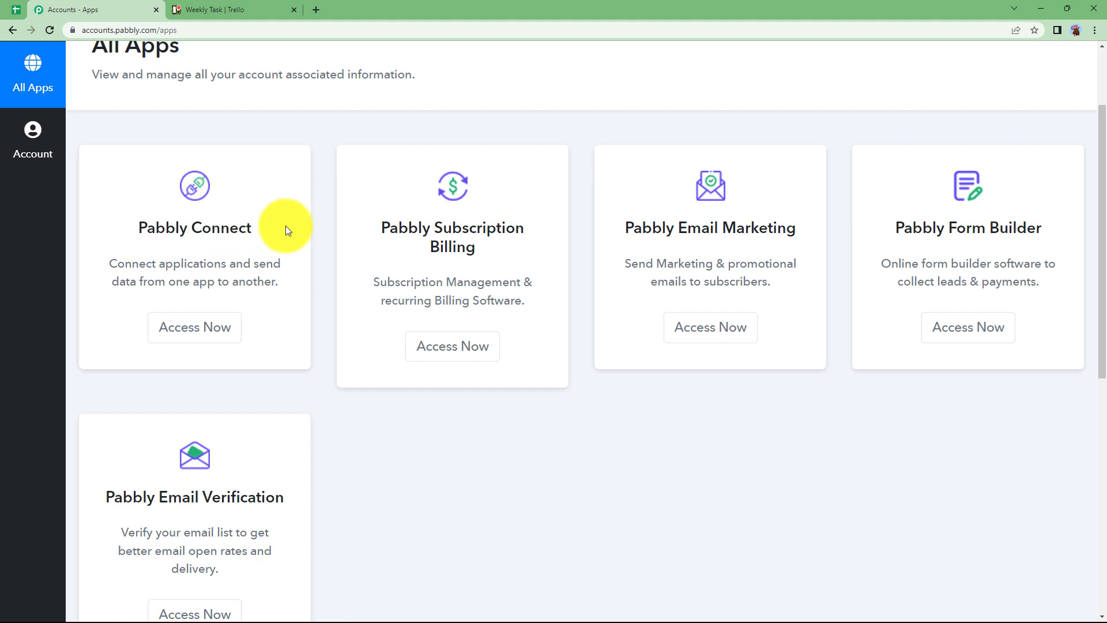
pyautogui.click(217, 336)
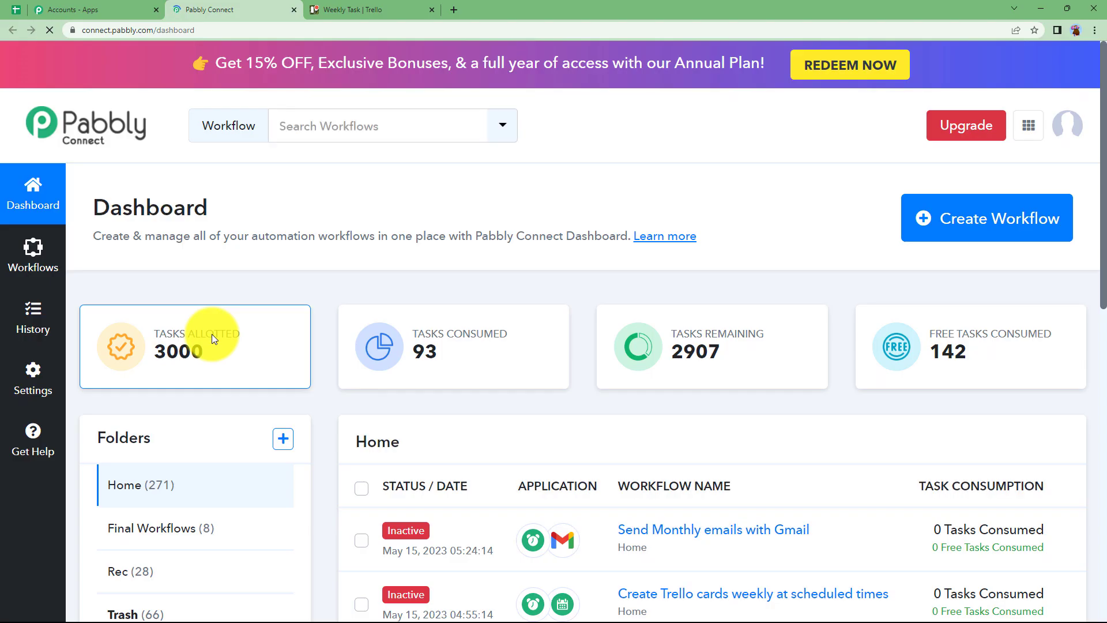
# Create a workflow named "Create Trello Cards weekly at scheduled times"
pyautogui.moveTo(891, 363)
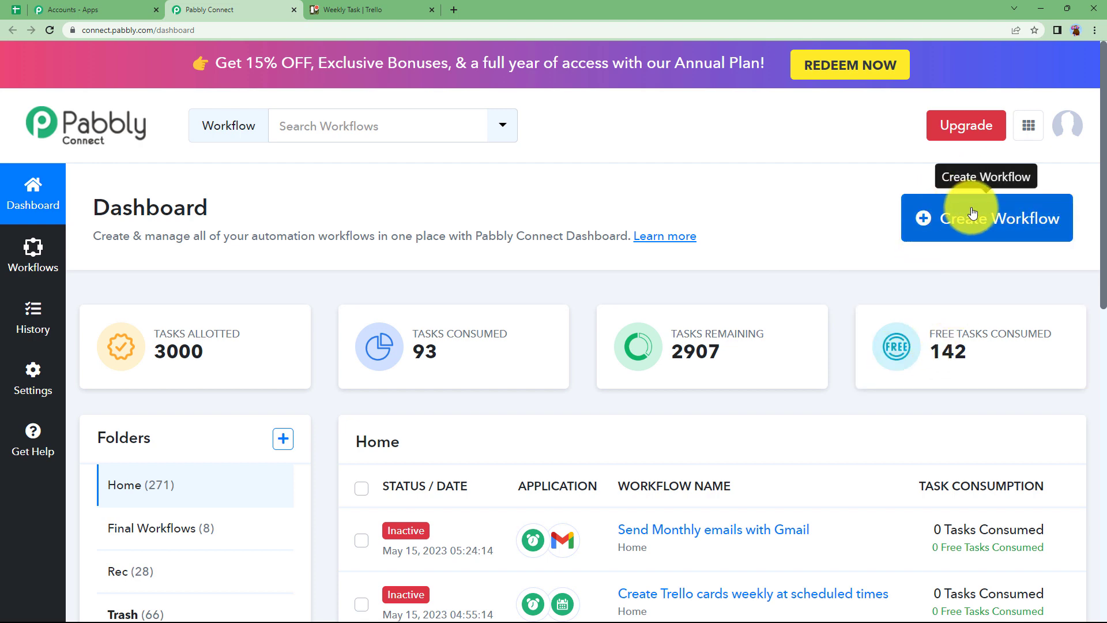
pyautogui.click(1010, 229)
pyautogui.click(629, 341)
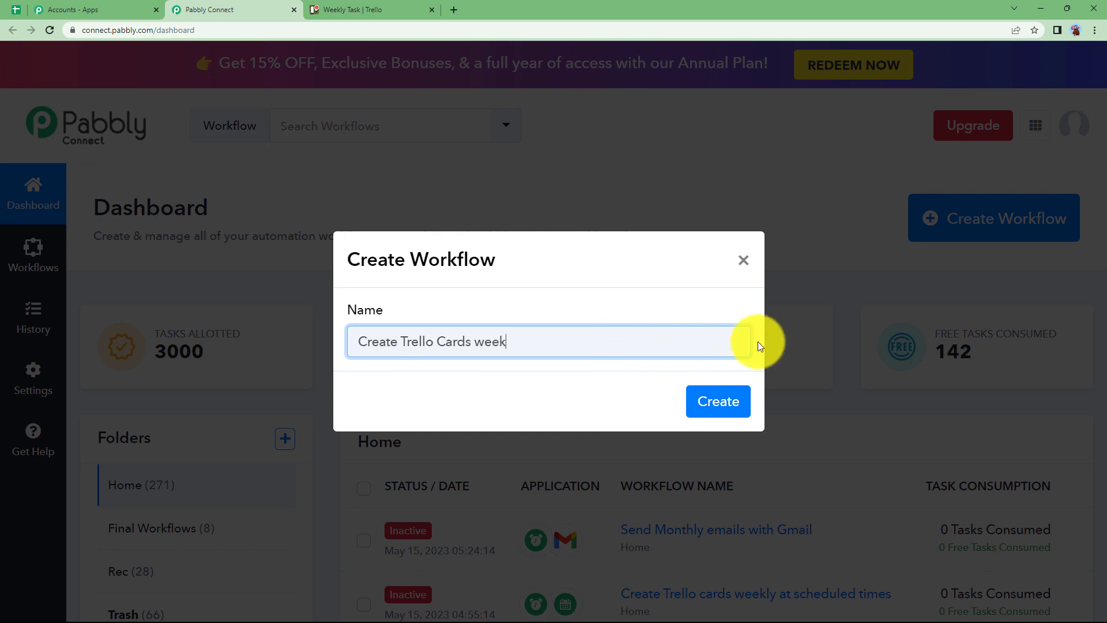
pyautogui.write('Create Trello Cards weekly at scheduled times')
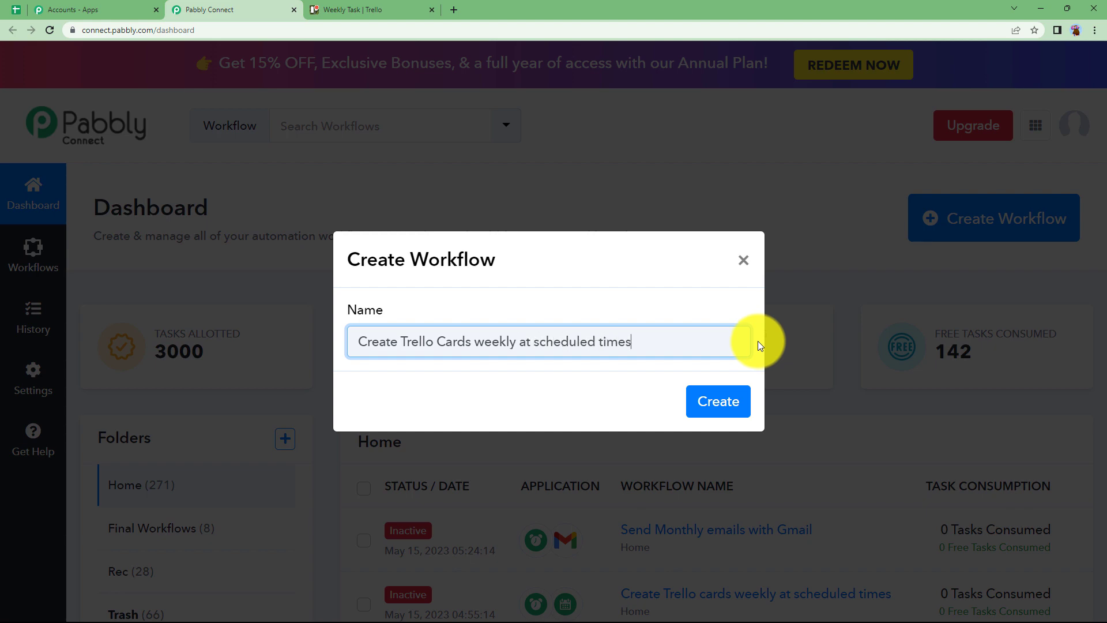
pyautogui.click(718, 400)
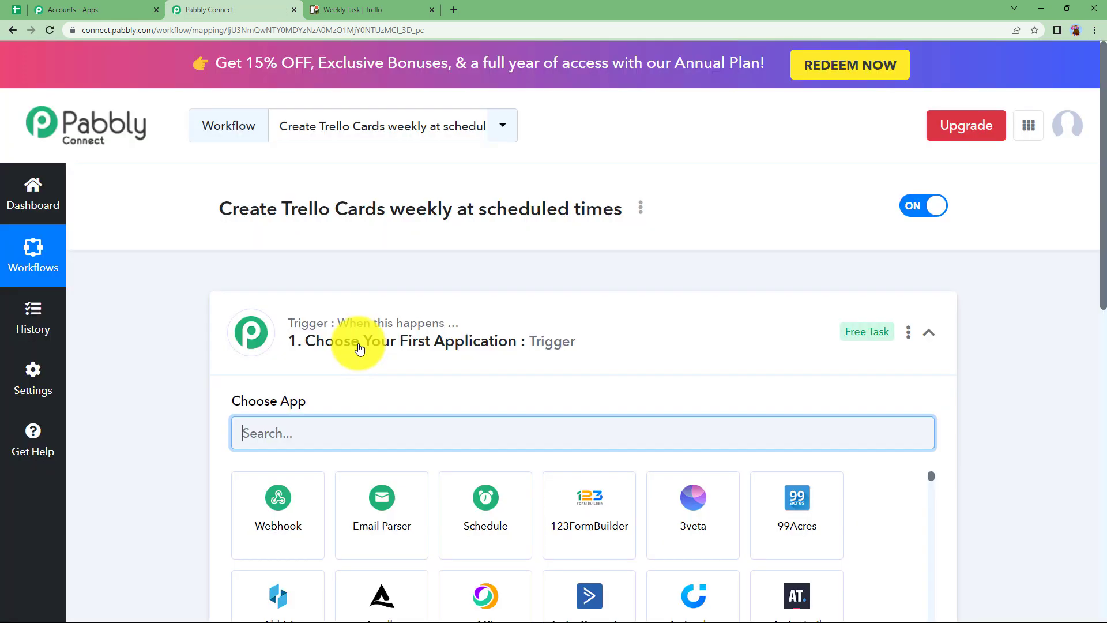
pyautogui.click(358, 346)
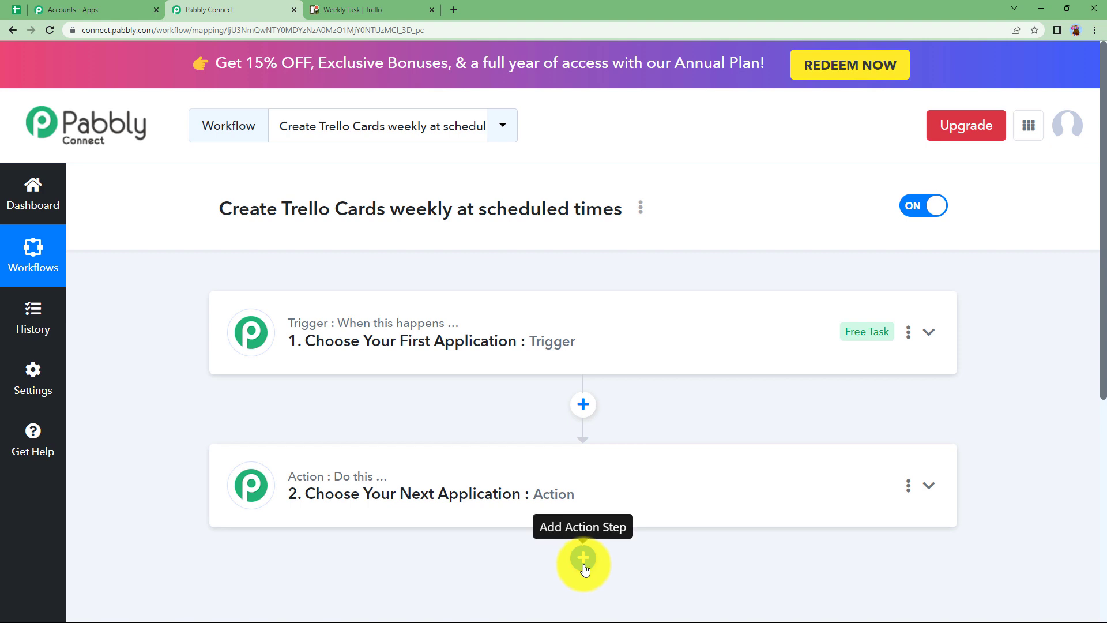
pyautogui.click(413, 362)
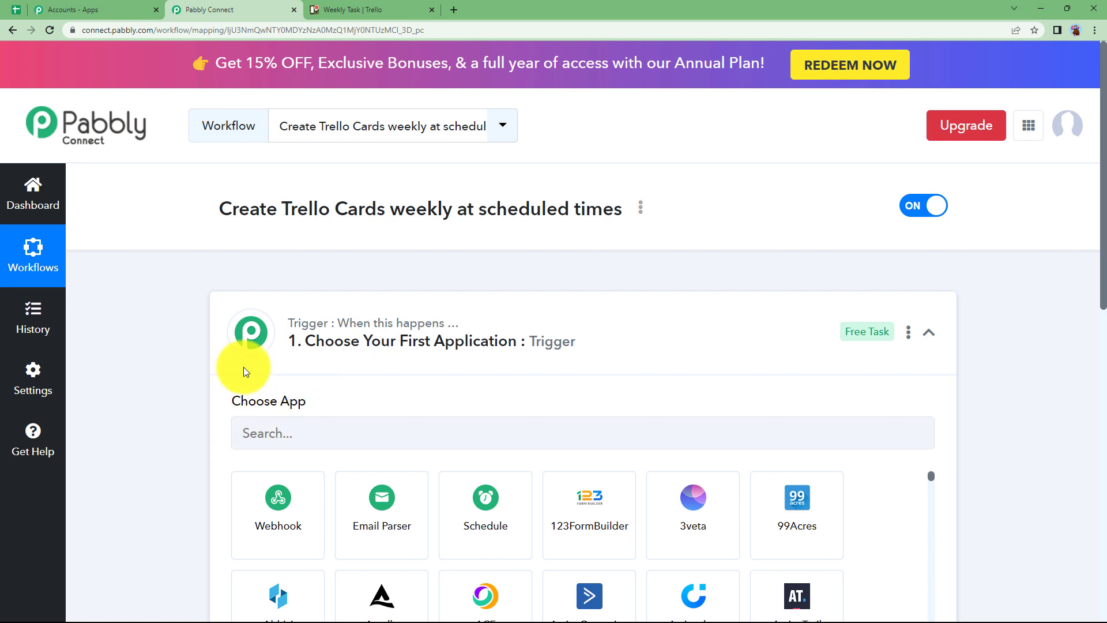
pyautogui.click(390, 345)
pyautogui.click(384, 493)
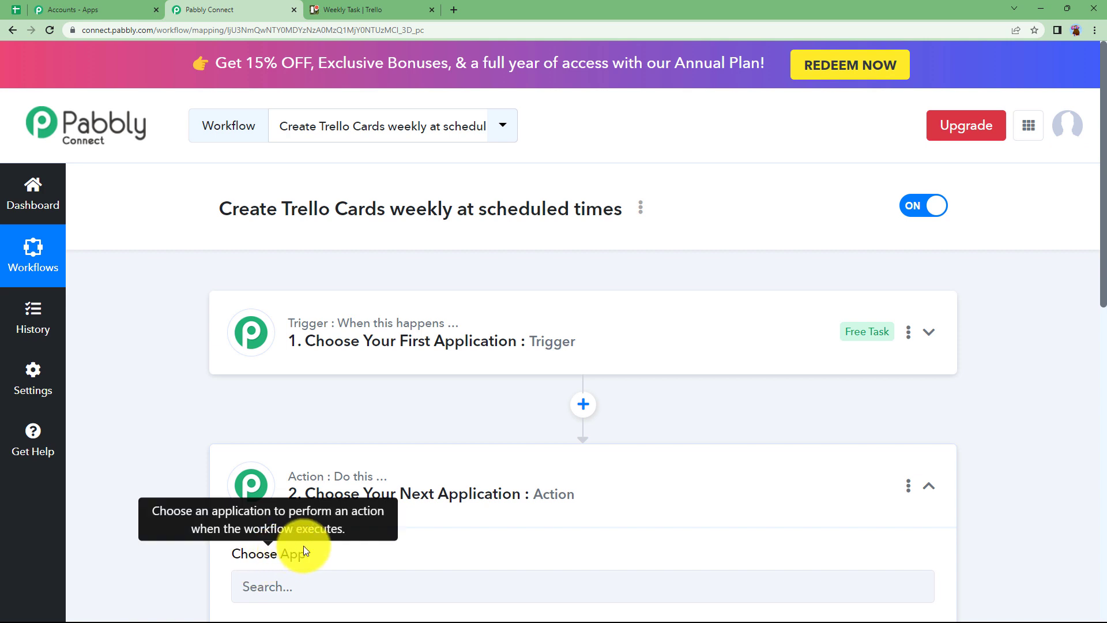
# Choose Schedule by Pabbly as the workflow's trigger application
pyautogui.click(417, 346)
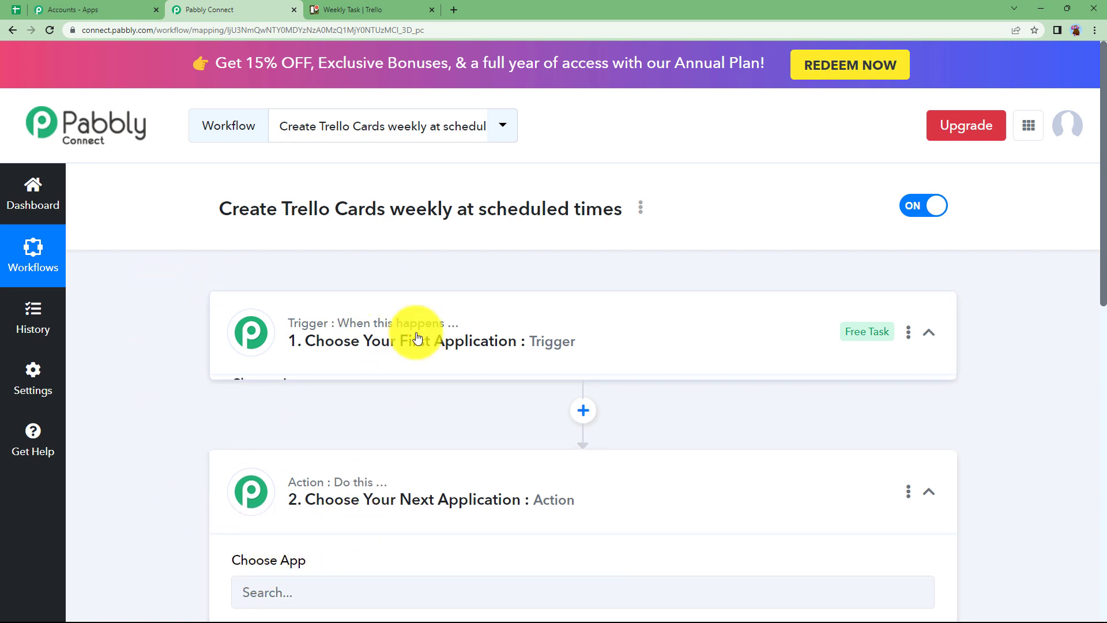
pyautogui.click(434, 420)
pyautogui.write('sc')
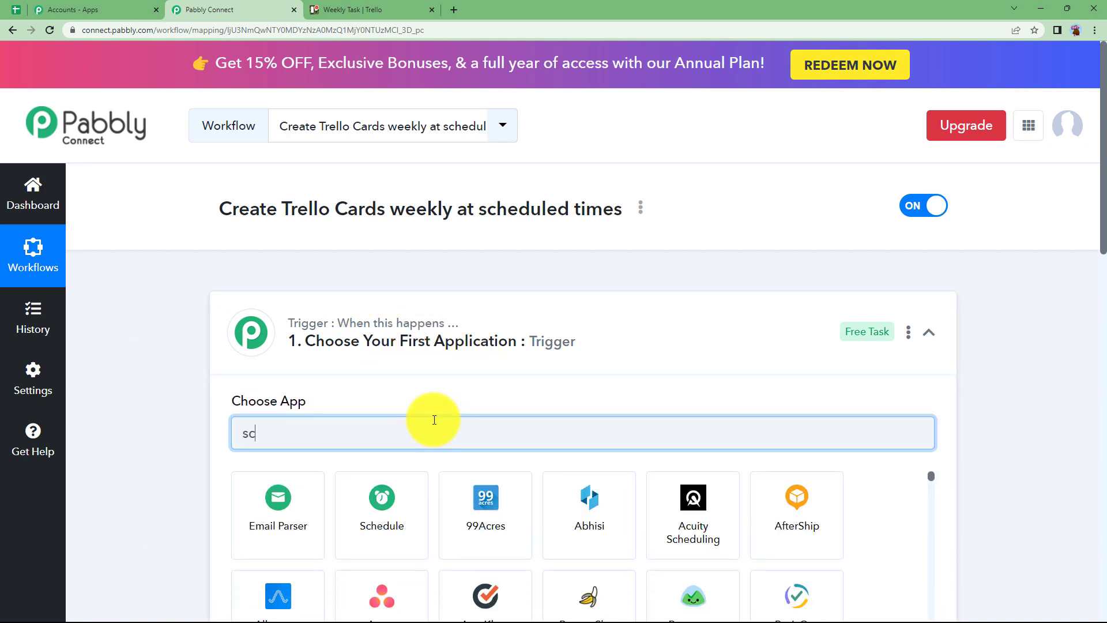
pyautogui.write('h')
pyautogui.click(292, 508)
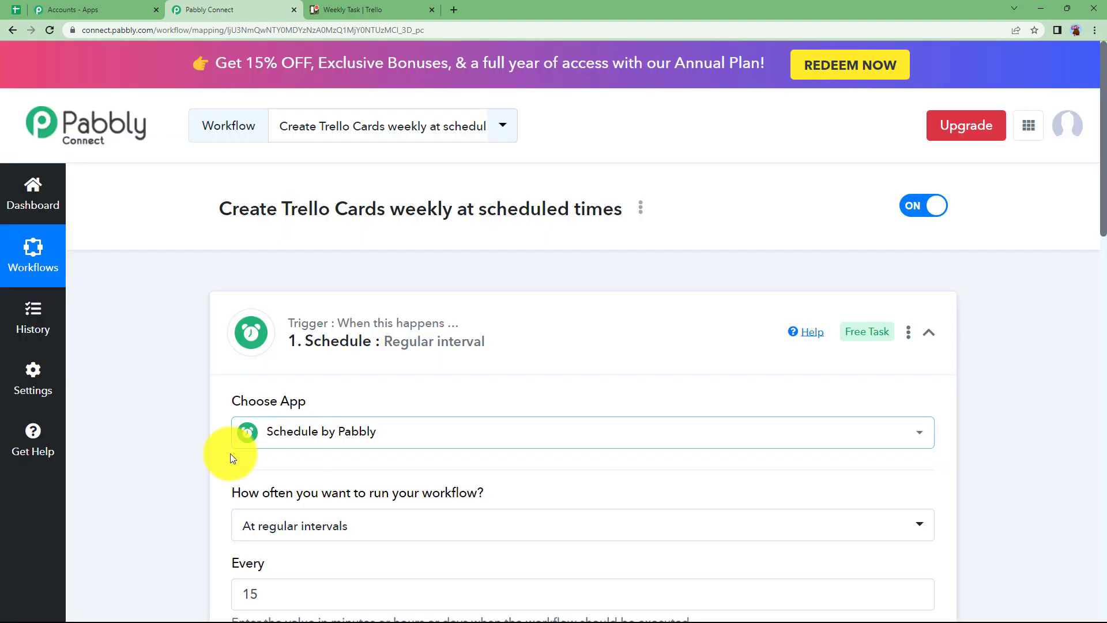
# Set the Schedule trigger to run on days of the week, with Saturday as the selected day
pyautogui.scroll(-2, 167, 514)
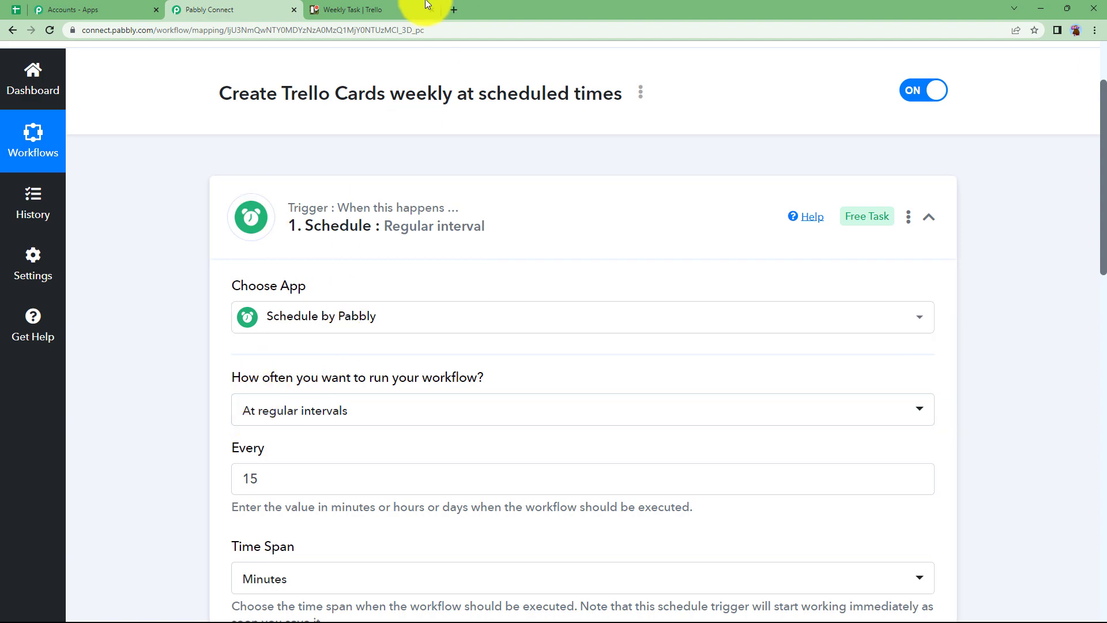
pyautogui.click(396, 8)
pyautogui.click(209, 10)
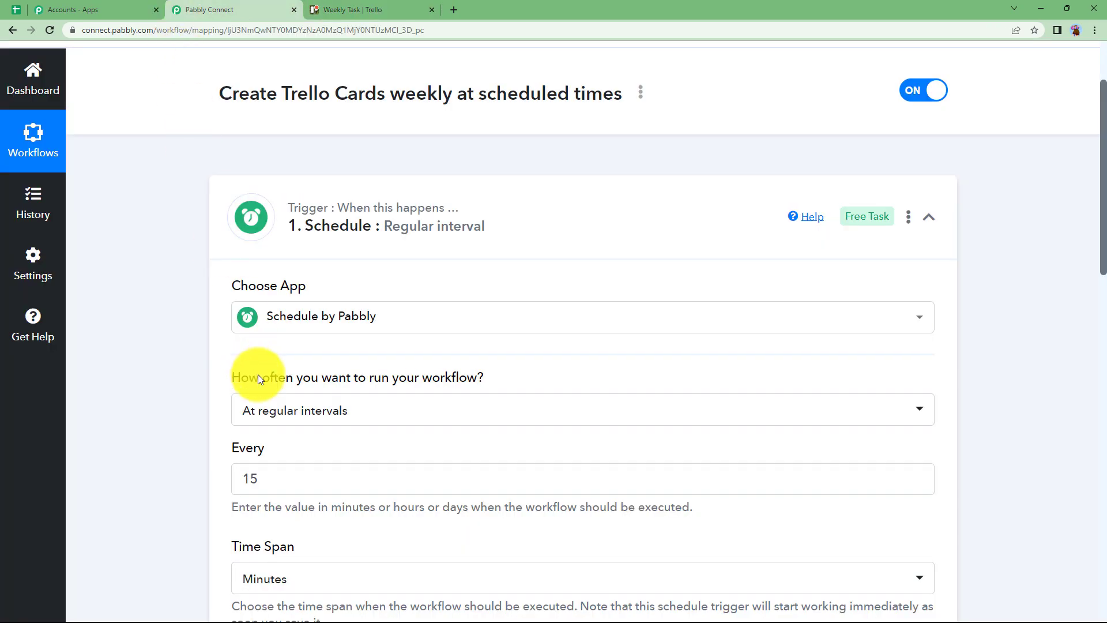
pyautogui.moveTo(266, 385)
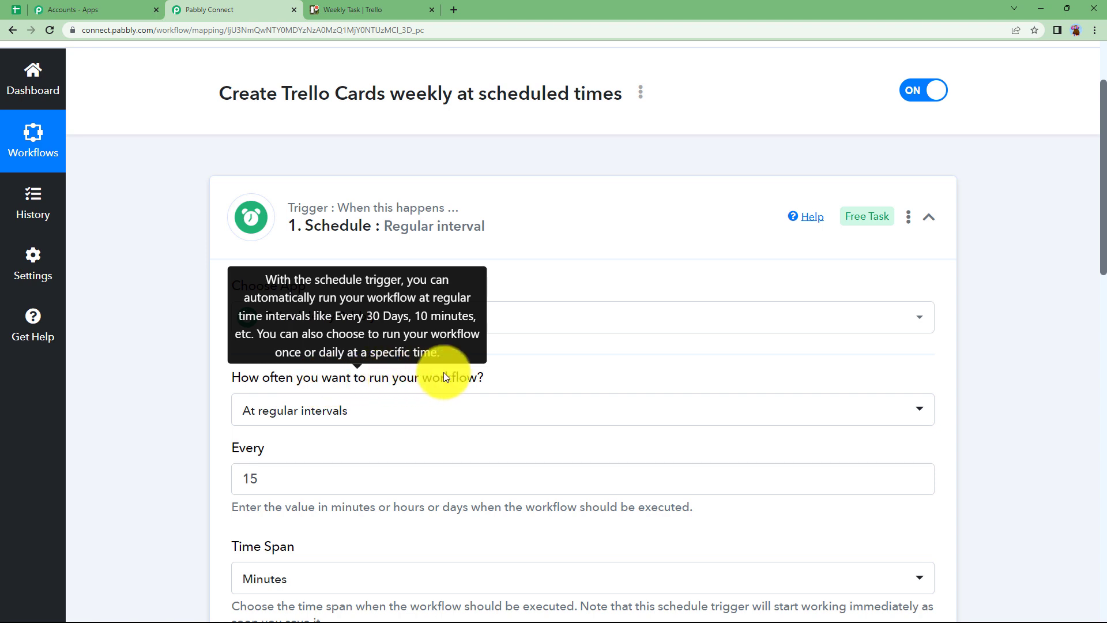
pyautogui.click(444, 416)
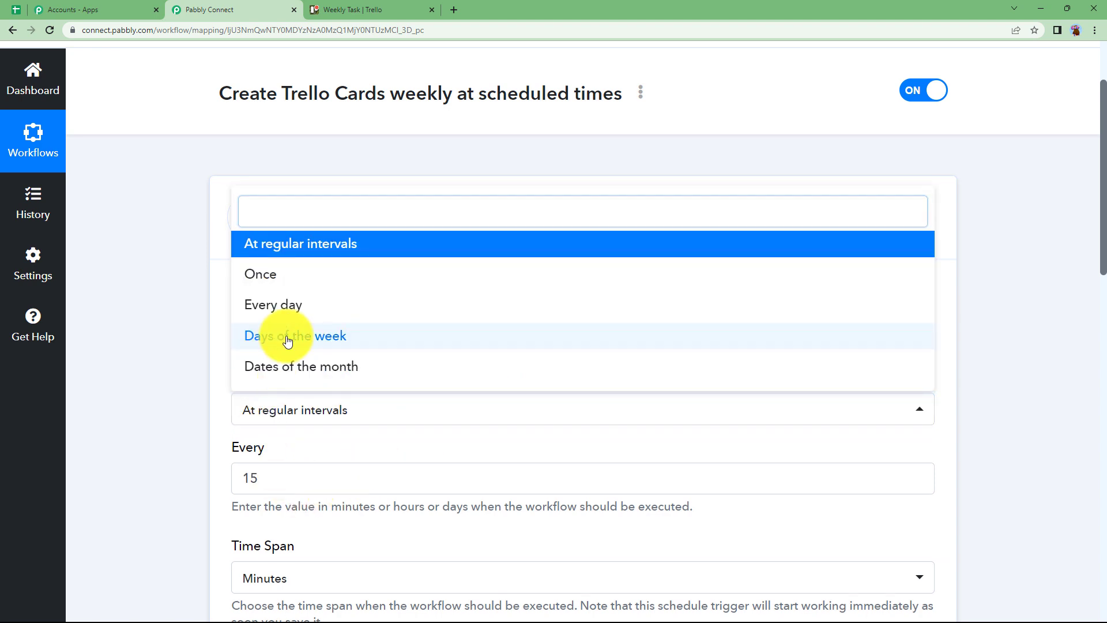
pyautogui.click(288, 339)
pyautogui.click(279, 482)
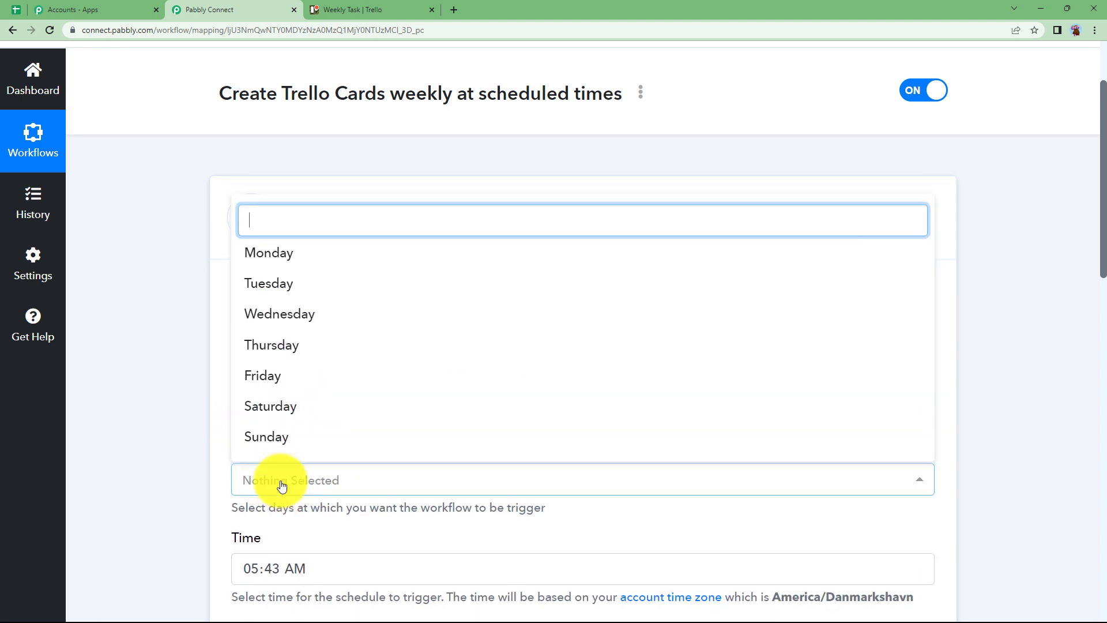
pyautogui.click(272, 405)
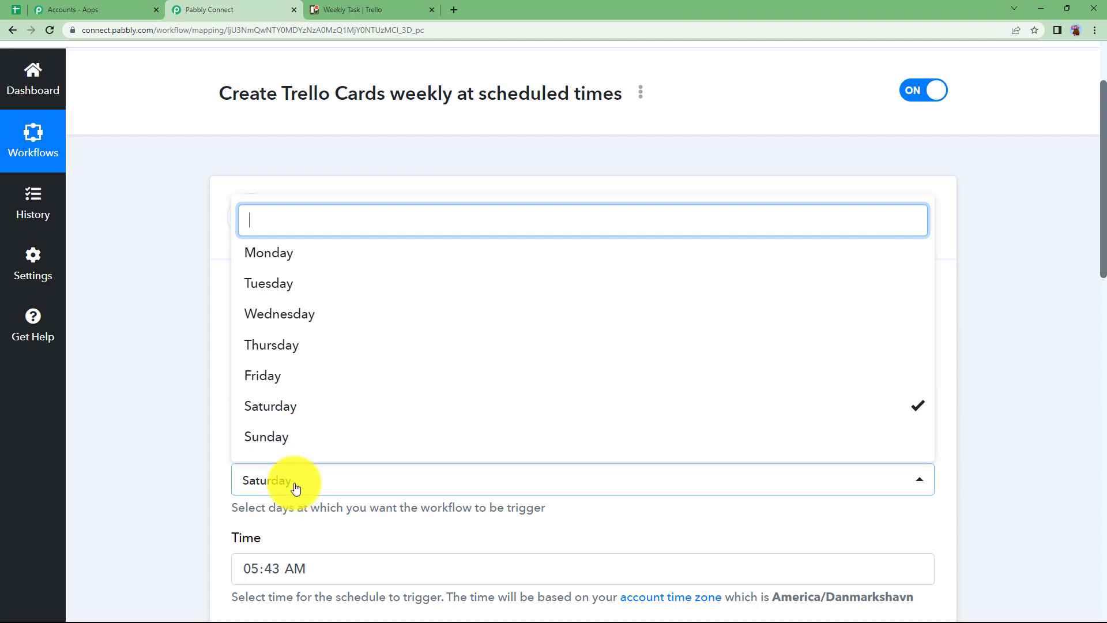
pyautogui.click(175, 498)
pyautogui.click(364, 10)
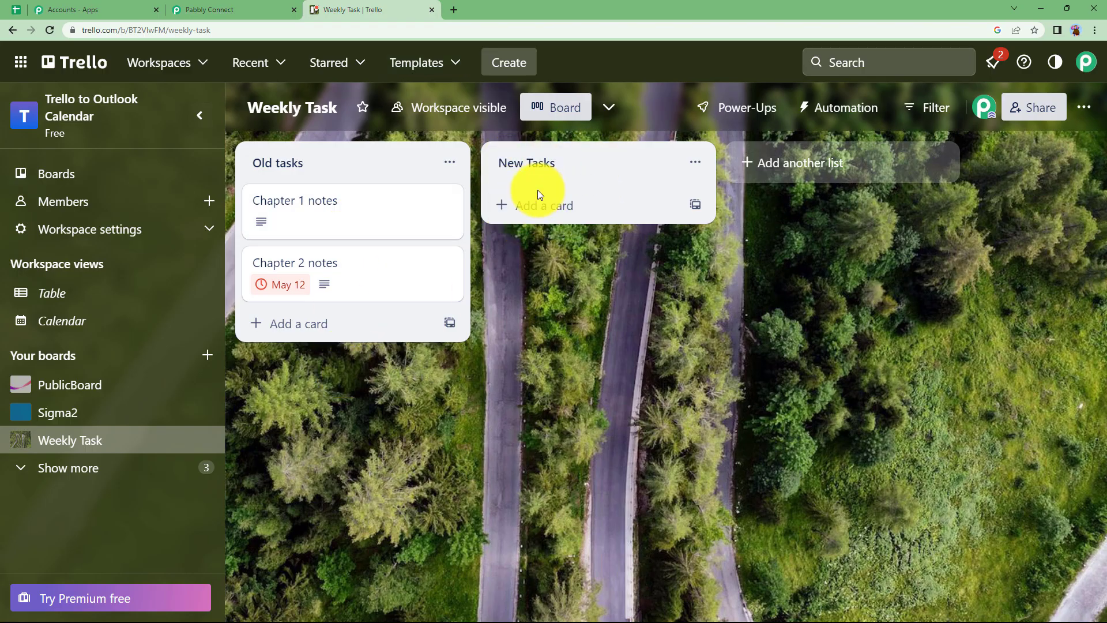
pyautogui.click(274, 6)
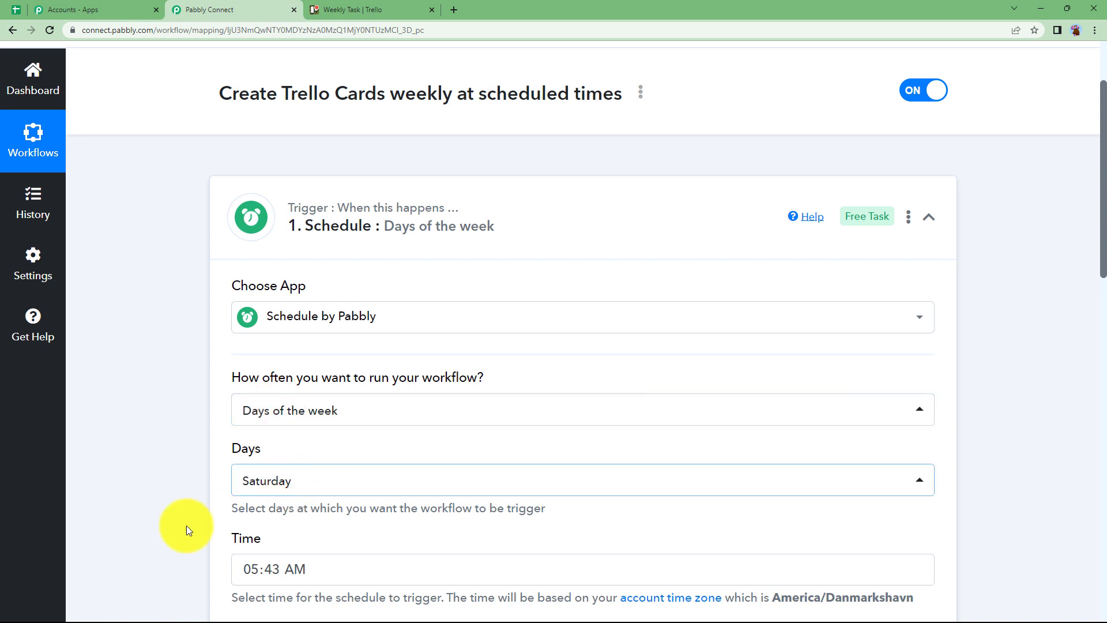
# Set the Schedule trigger's time to 12:00 AM and save the trigger
pyautogui.scroll(-2, 185, 524)
pyautogui.click(254, 465)
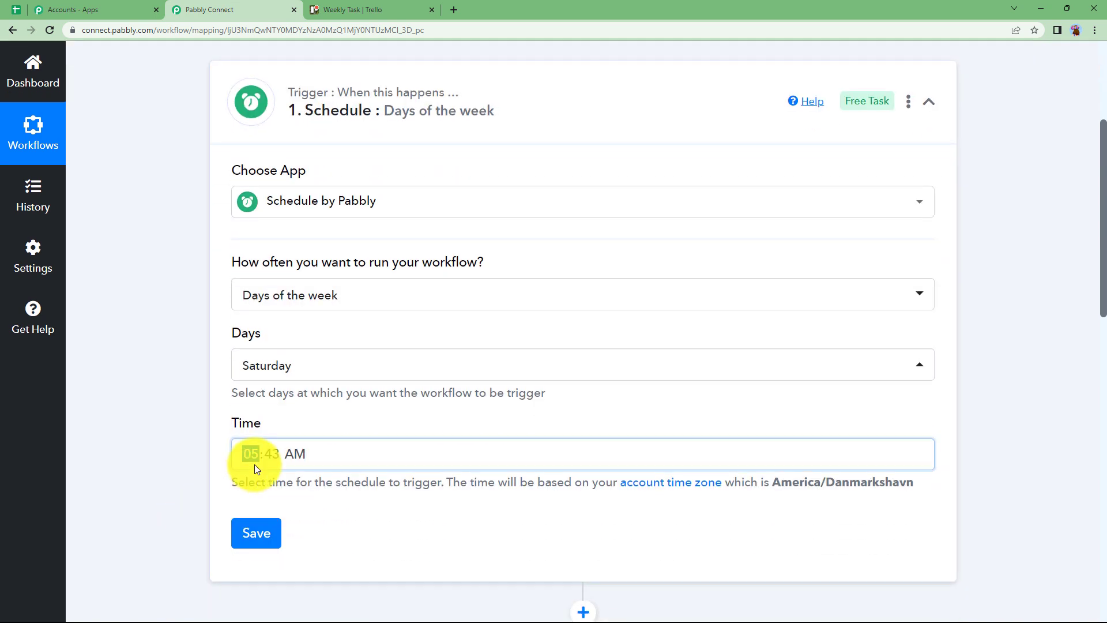
pyautogui.click(292, 458)
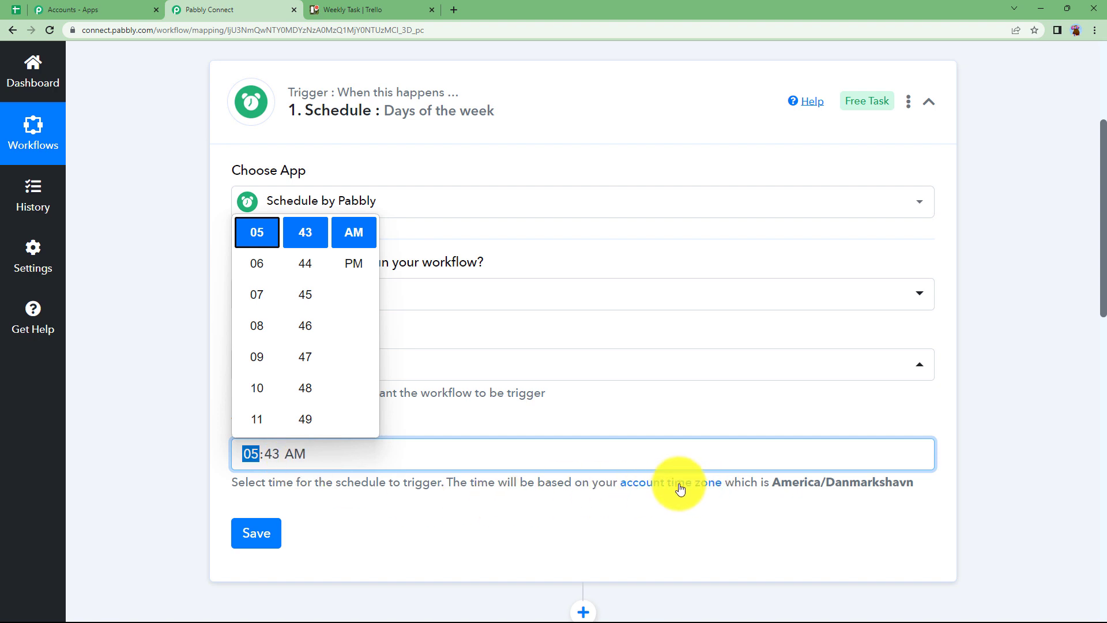
pyautogui.scroll(-2, 271, 354)
pyautogui.click(268, 353)
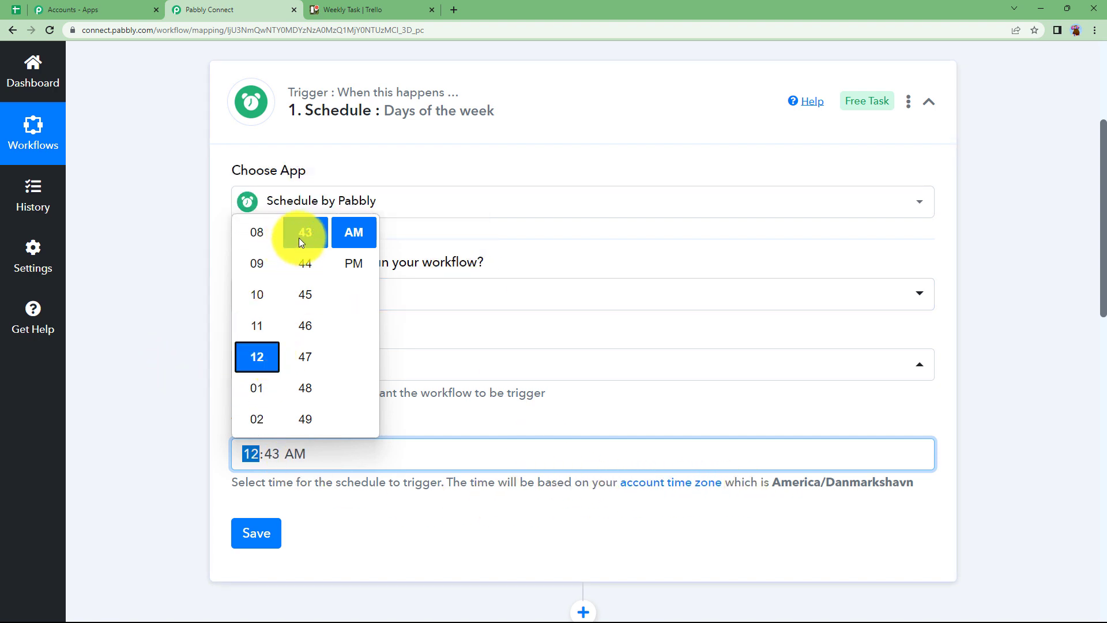
pyautogui.scroll(5, 306, 245)
pyautogui.scroll(17, 305, 315)
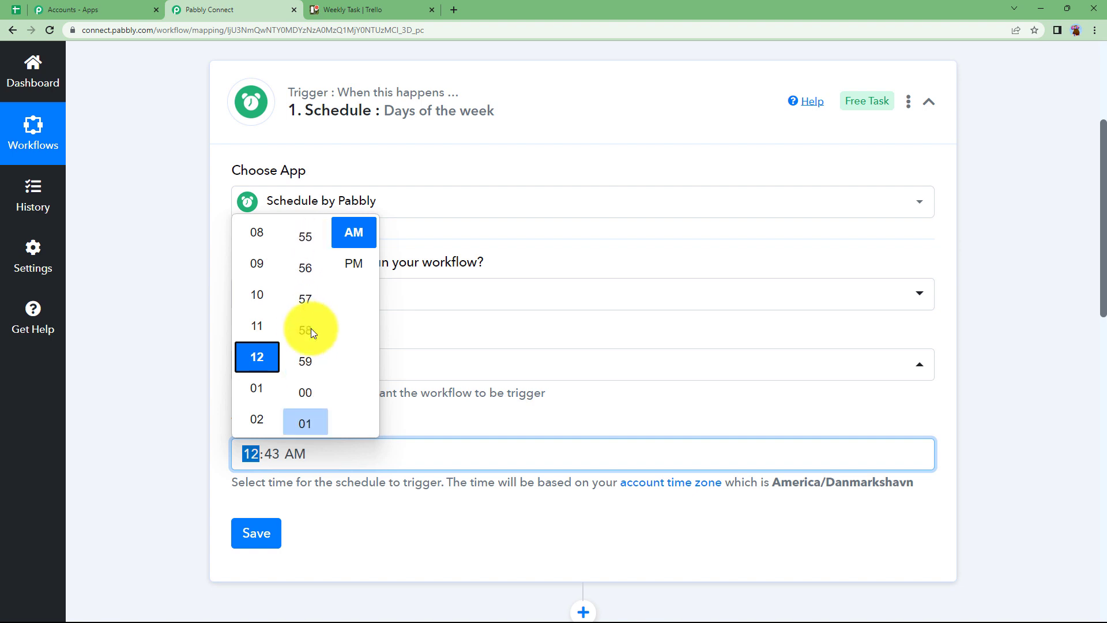
pyautogui.click(306, 390)
pyautogui.click(195, 424)
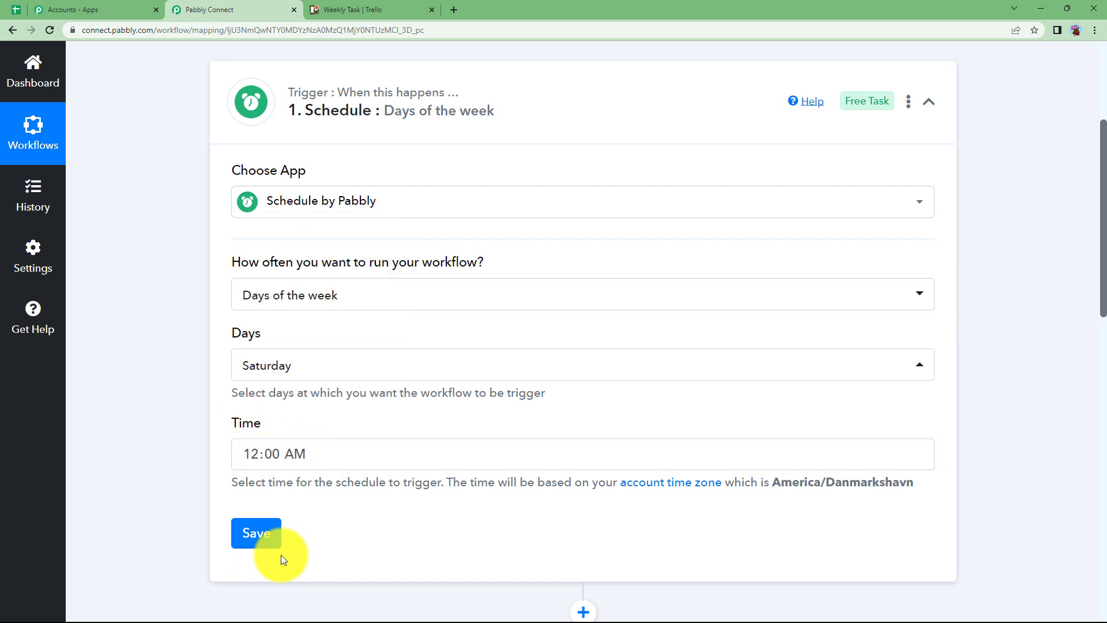
pyautogui.click(238, 536)
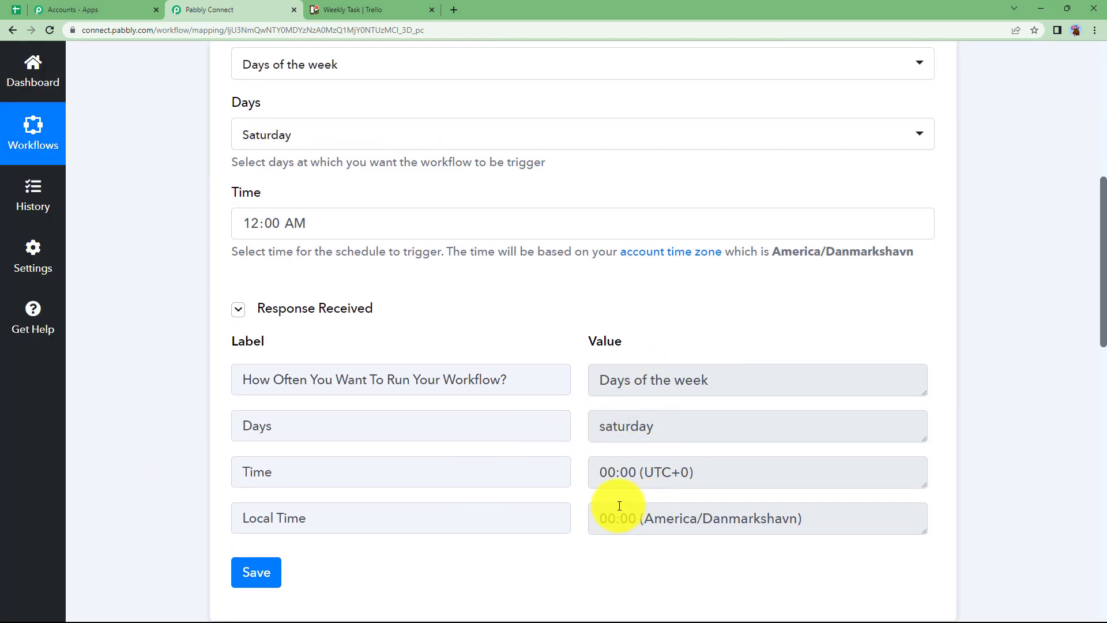
# Collapse the saved Schedule trigger and the empty action step of the workflow
pyautogui.scroll(6, 295, 347)
pyautogui.scroll(2, 295, 352)
pyautogui.click(314, 346)
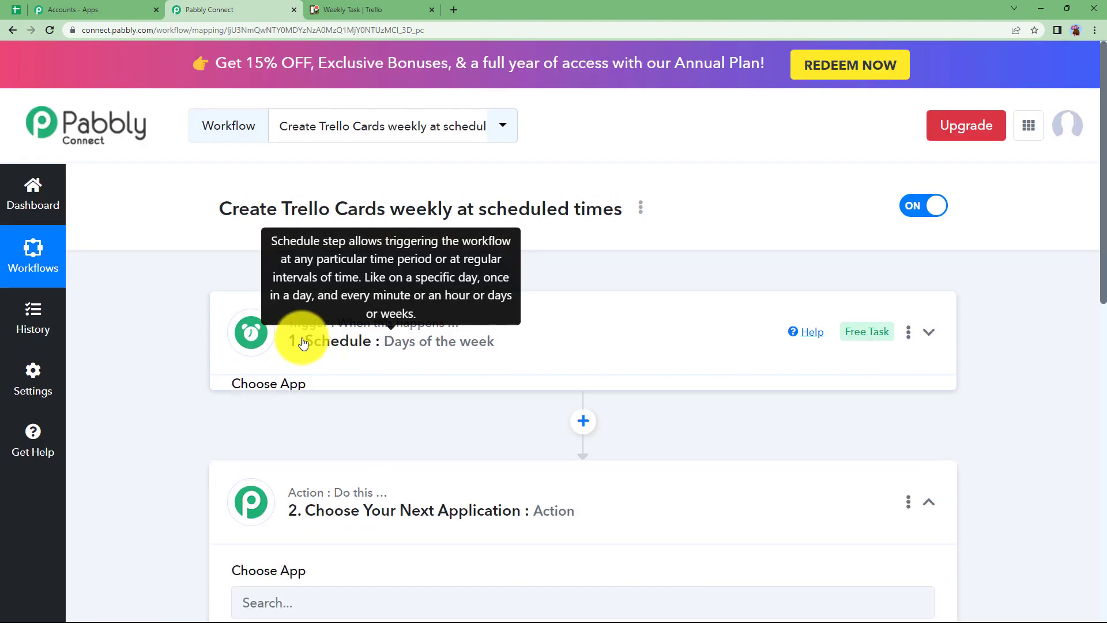
pyautogui.click(293, 466)
pyautogui.scroll(-2, 334, 371)
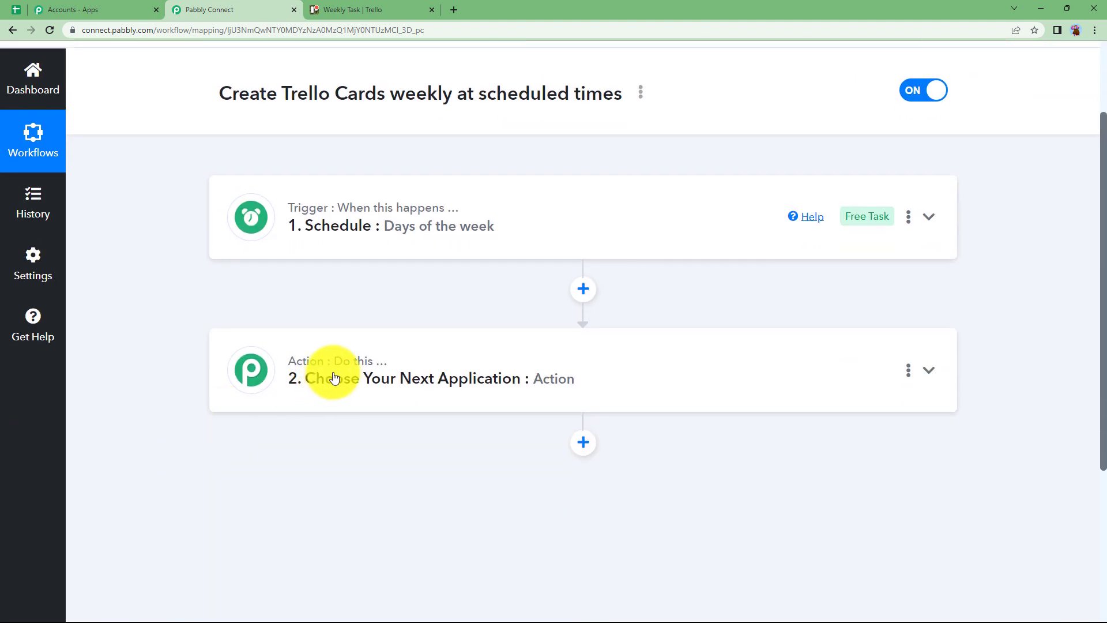
# Check the Weekly Task board in Trello, and choose Date/Time Formatter by Pabbly as the Pabbly Connect workflow's action application
pyautogui.click(403, 9)
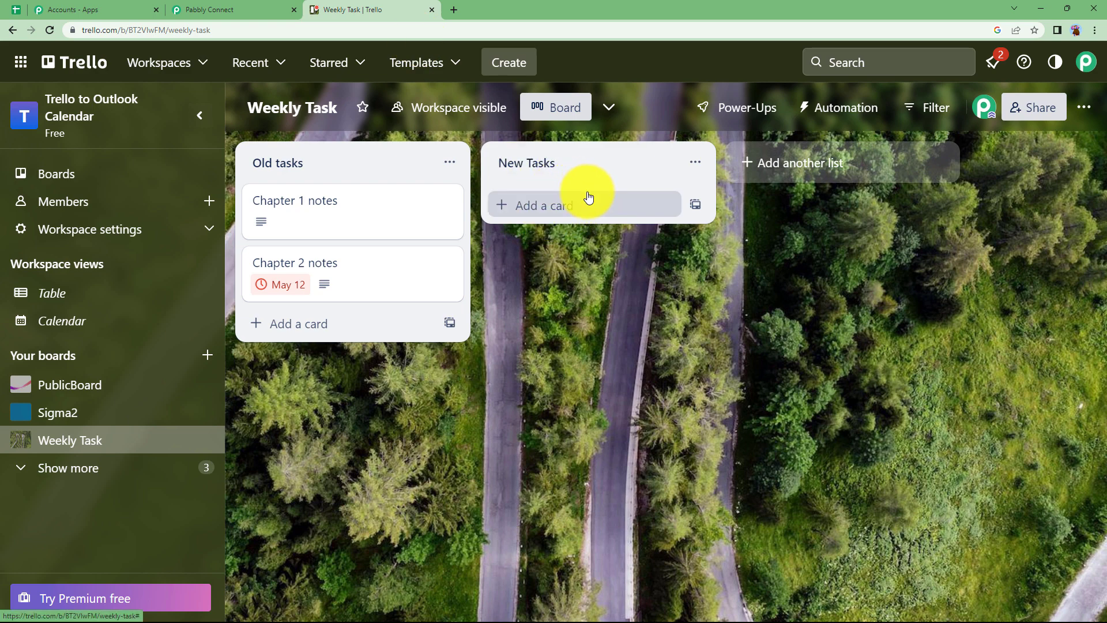
pyautogui.click(242, 9)
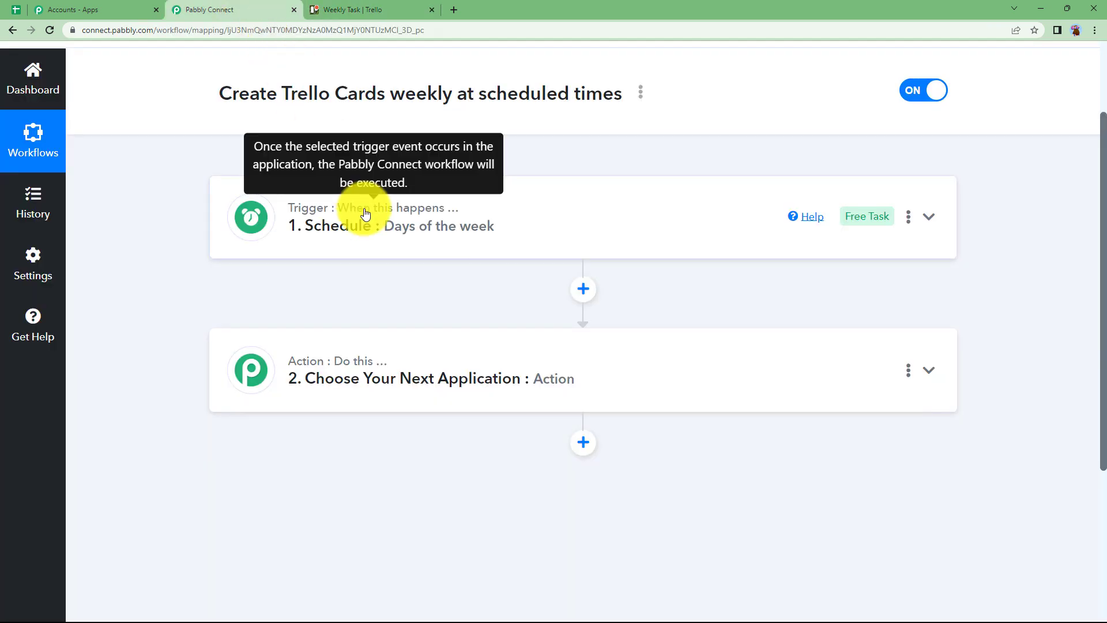
pyautogui.click(398, 363)
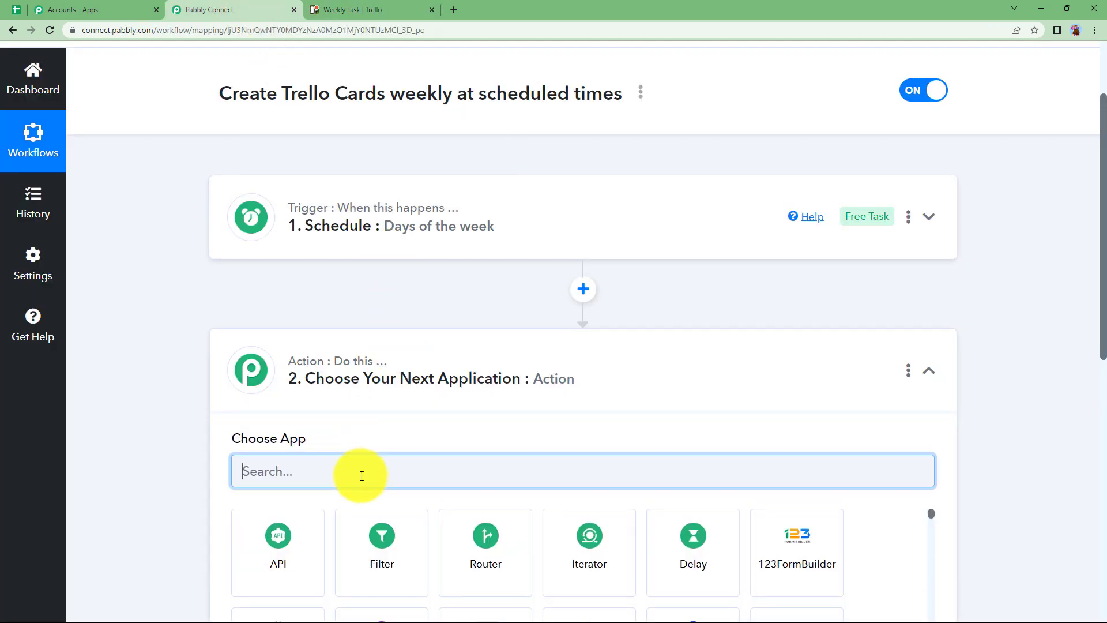
pyautogui.write('date')
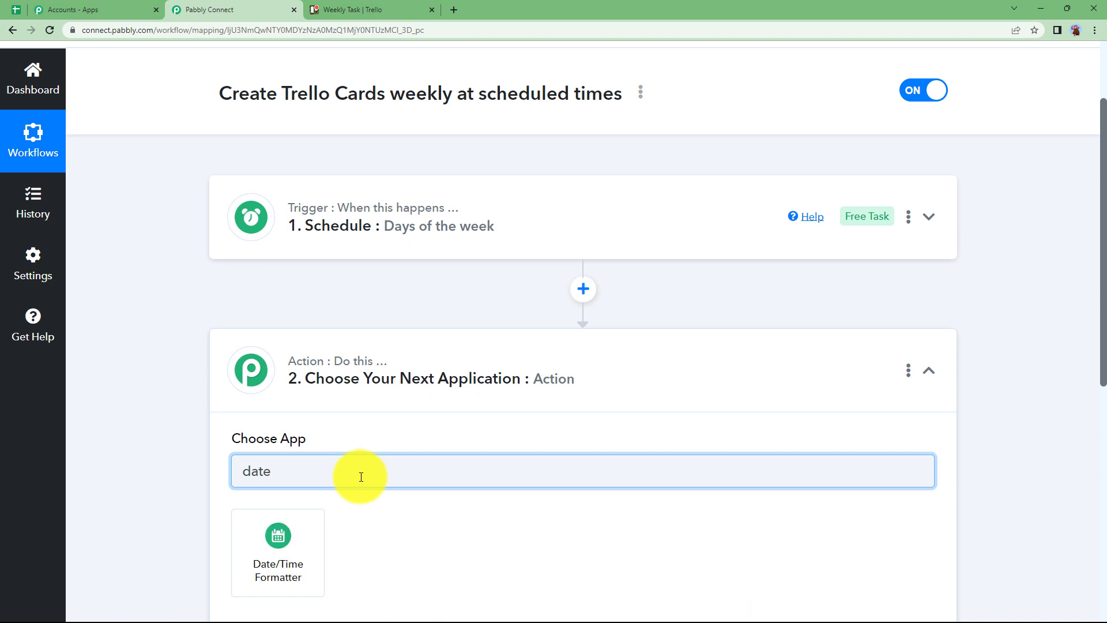
pyautogui.click(303, 546)
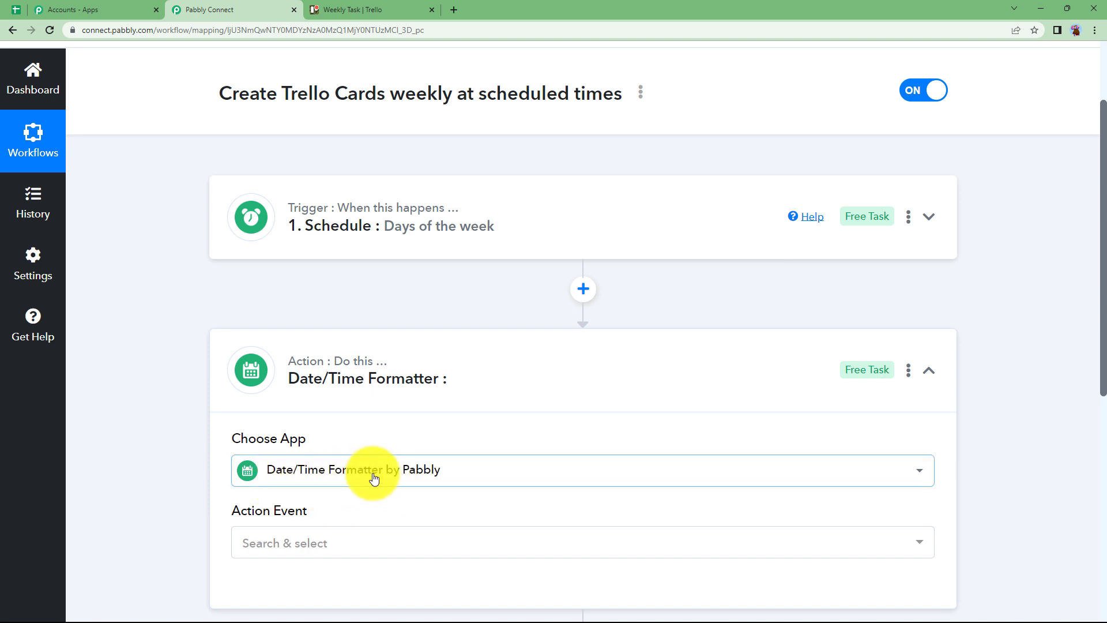
# Set the Date/Time Formatter's action event to Modify Current Date and connect the application
pyautogui.click(341, 548)
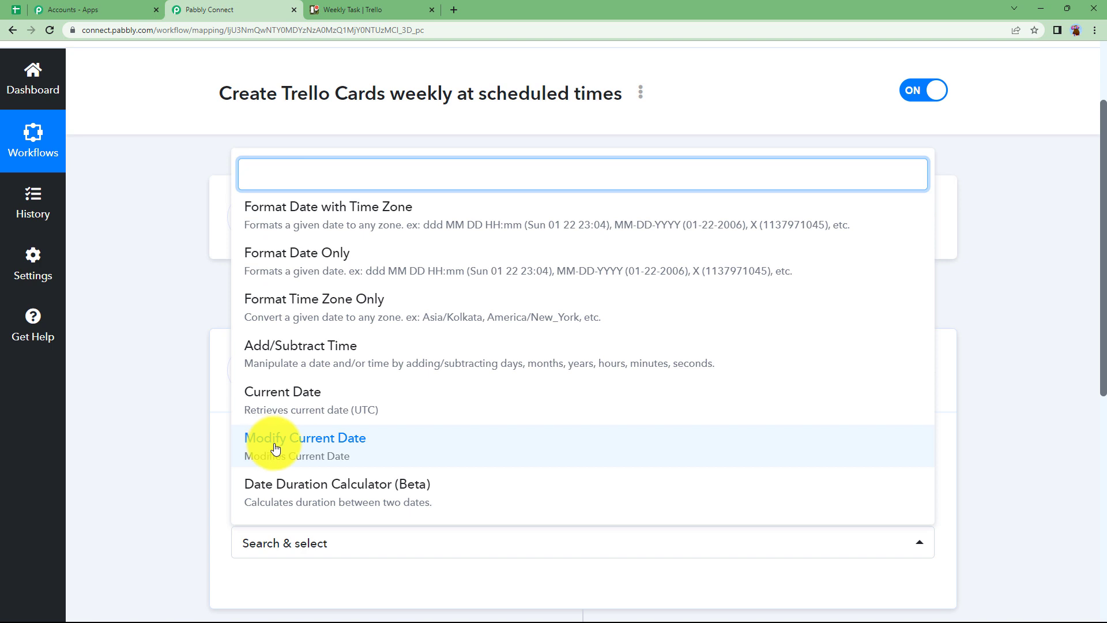
pyautogui.click(354, 440)
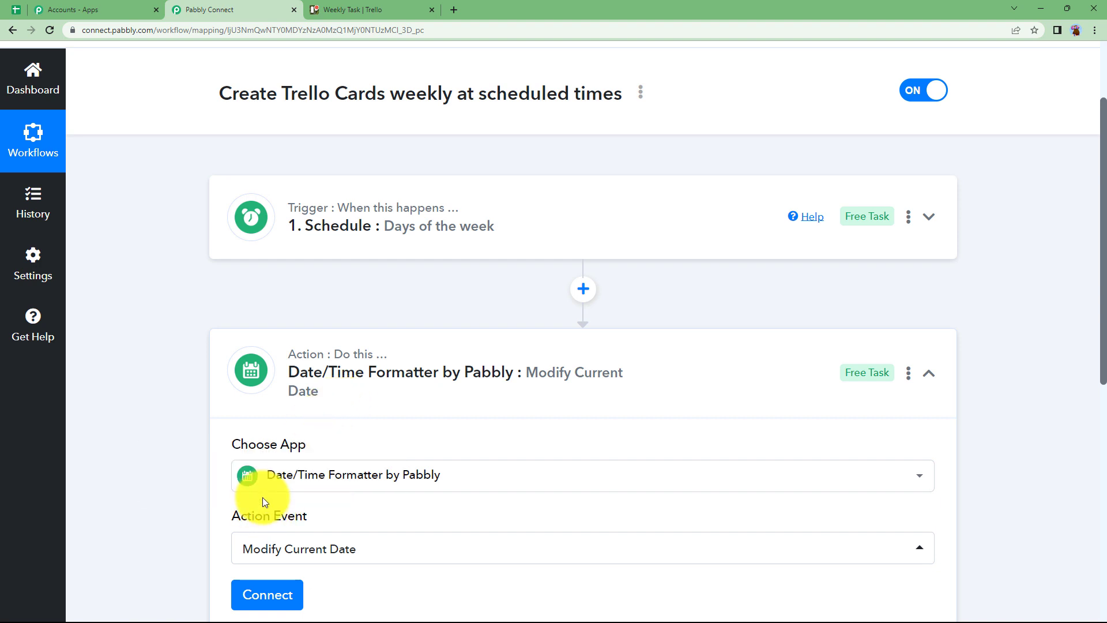
pyautogui.scroll(-2, 234, 523)
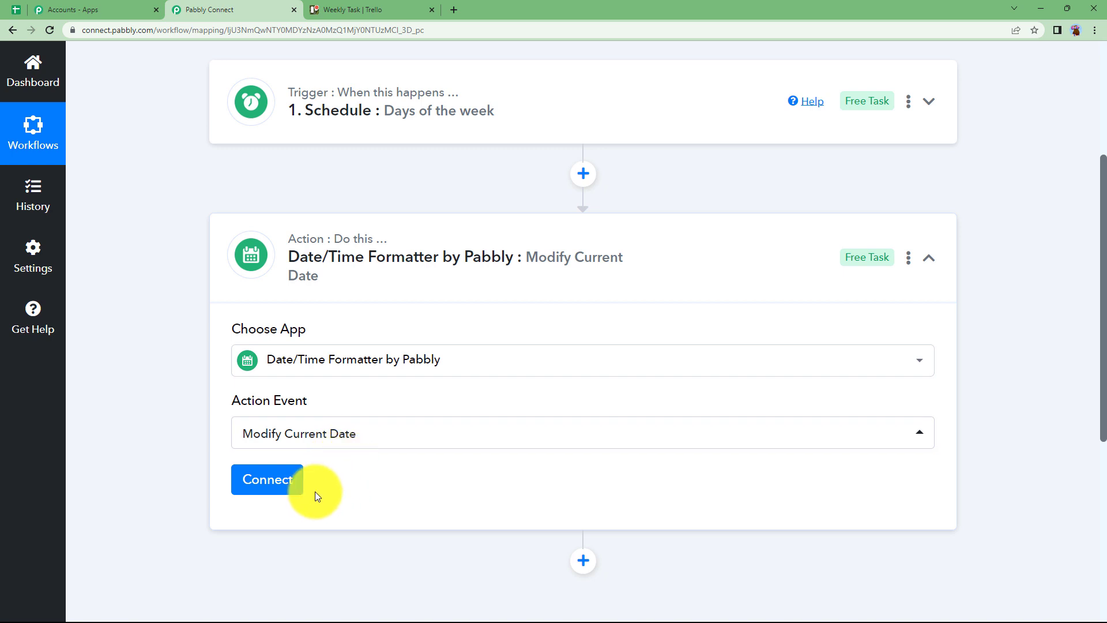
pyautogui.click(276, 483)
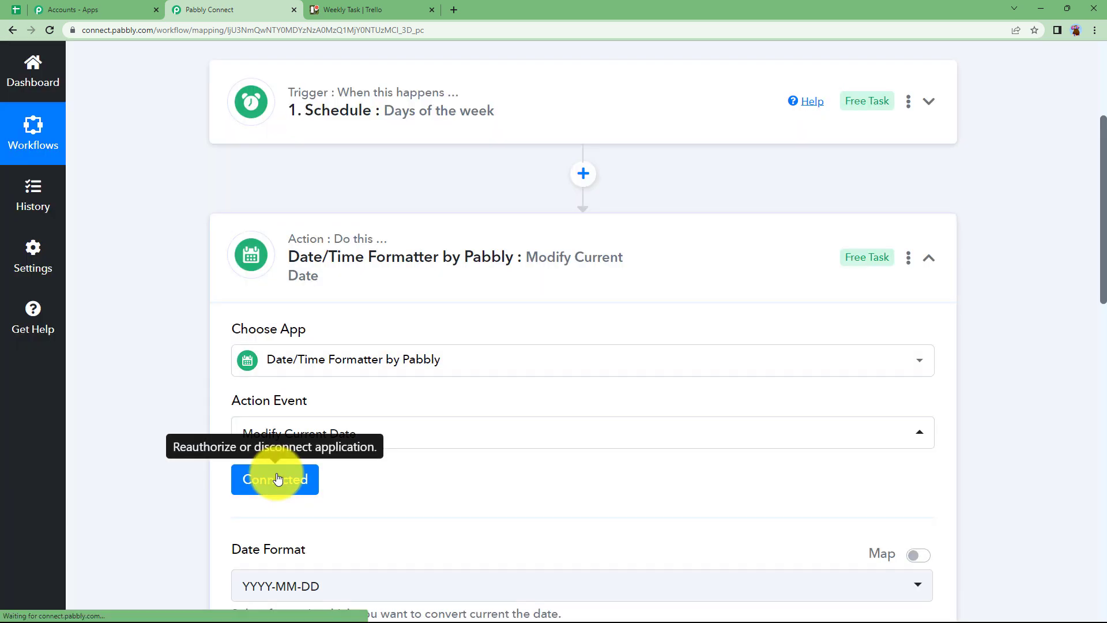
# Set the Date/Time Formatter's date format to MM/DD/YYYY and its time zone to Etc/UTC
pyautogui.scroll(-3, 317, 257)
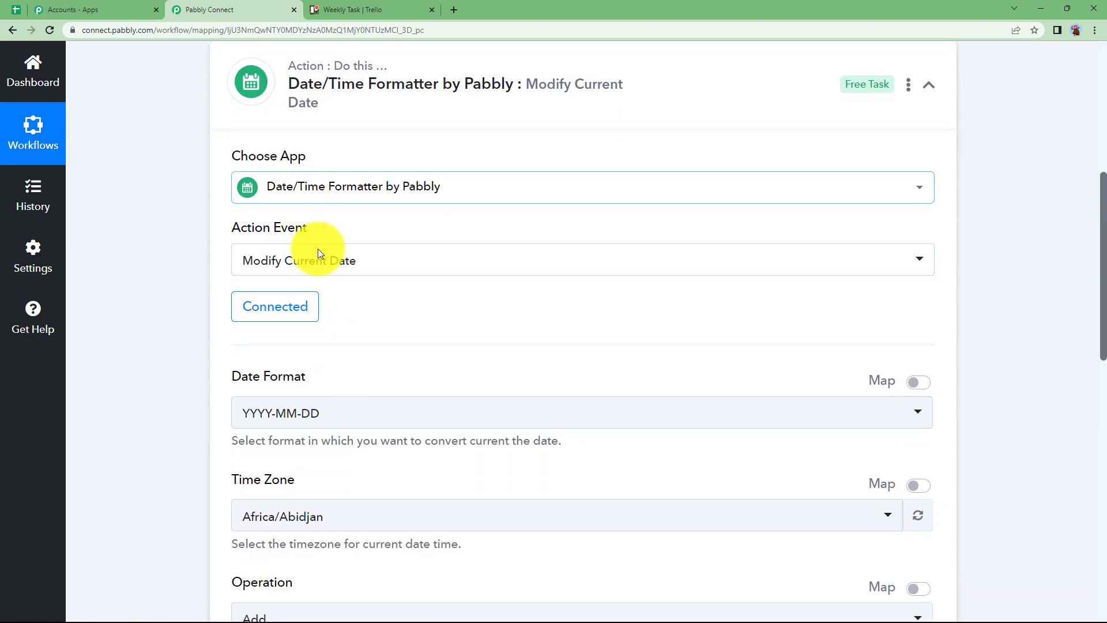
pyautogui.click(279, 419)
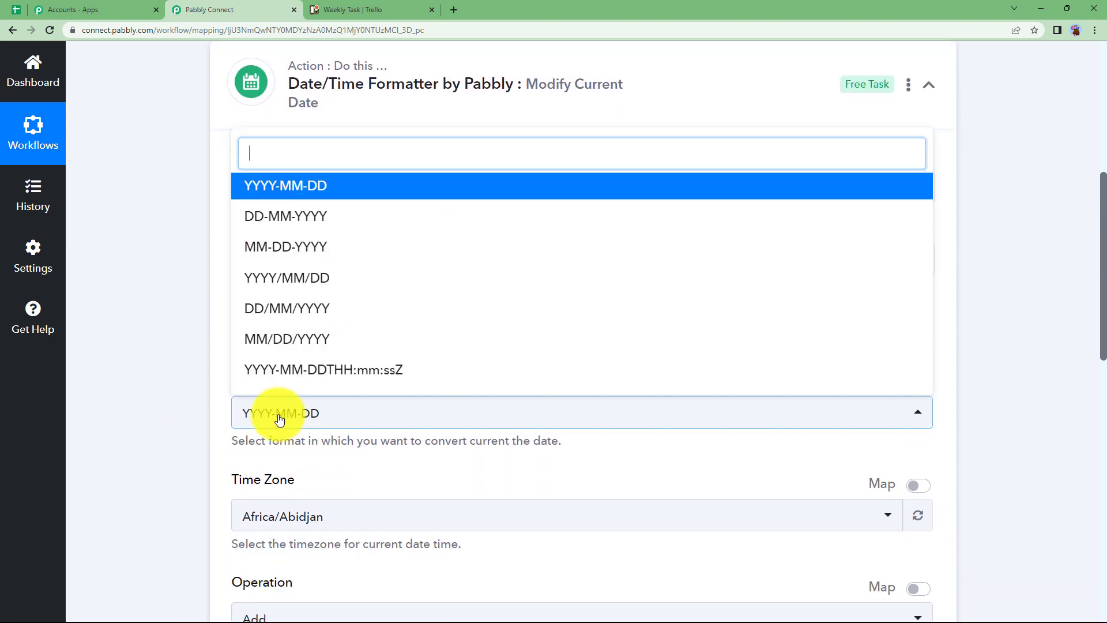
pyautogui.click(298, 336)
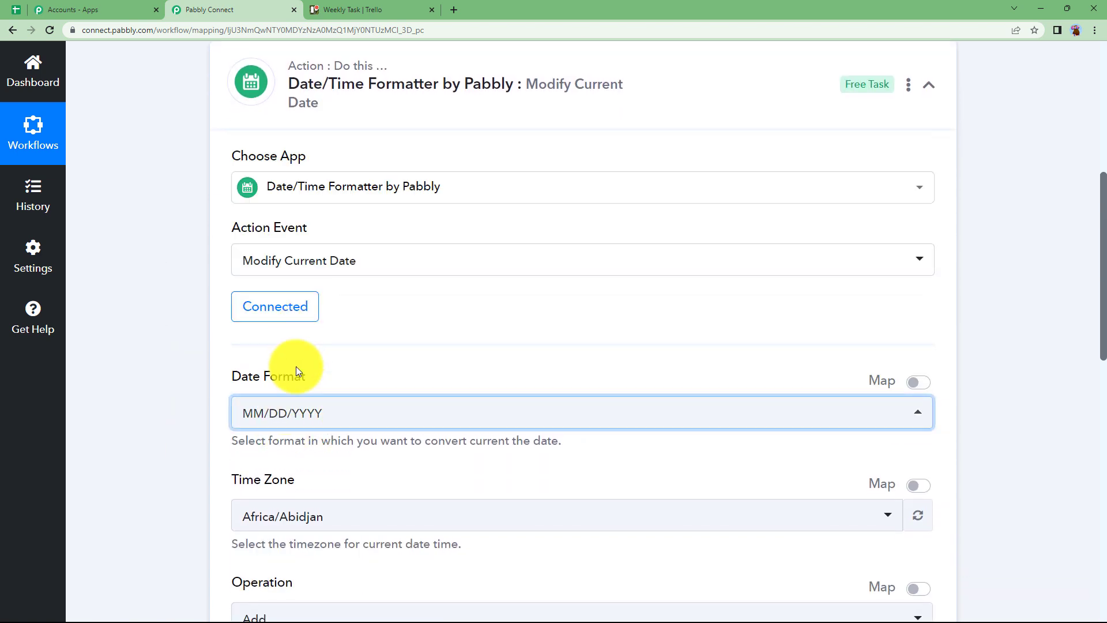
pyautogui.scroll(-2, 205, 459)
pyautogui.click(271, 403)
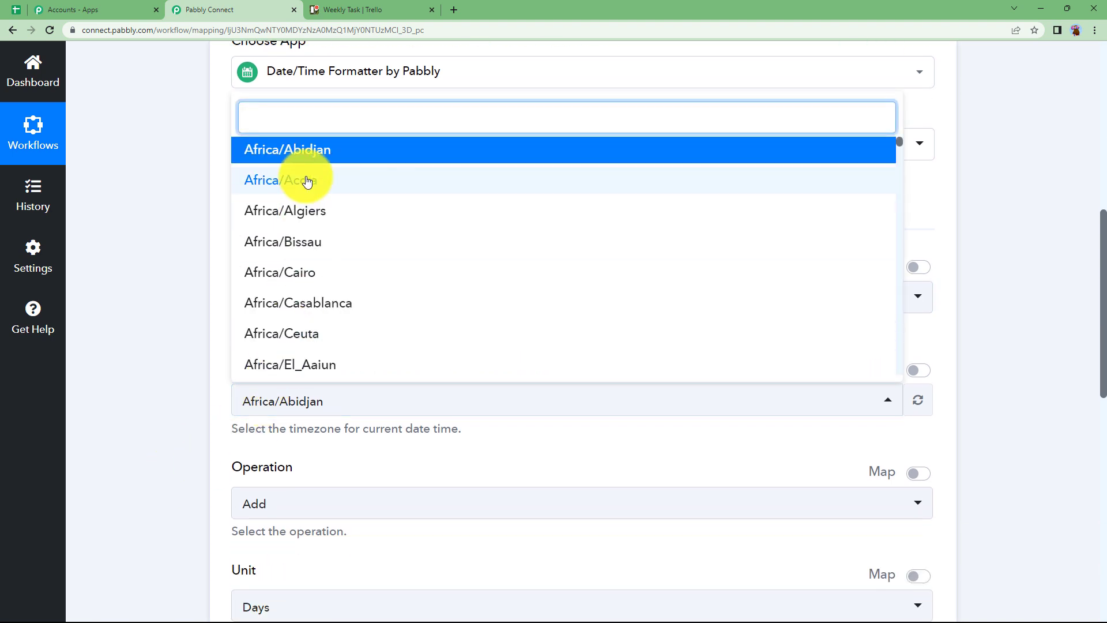
pyautogui.write('utc')
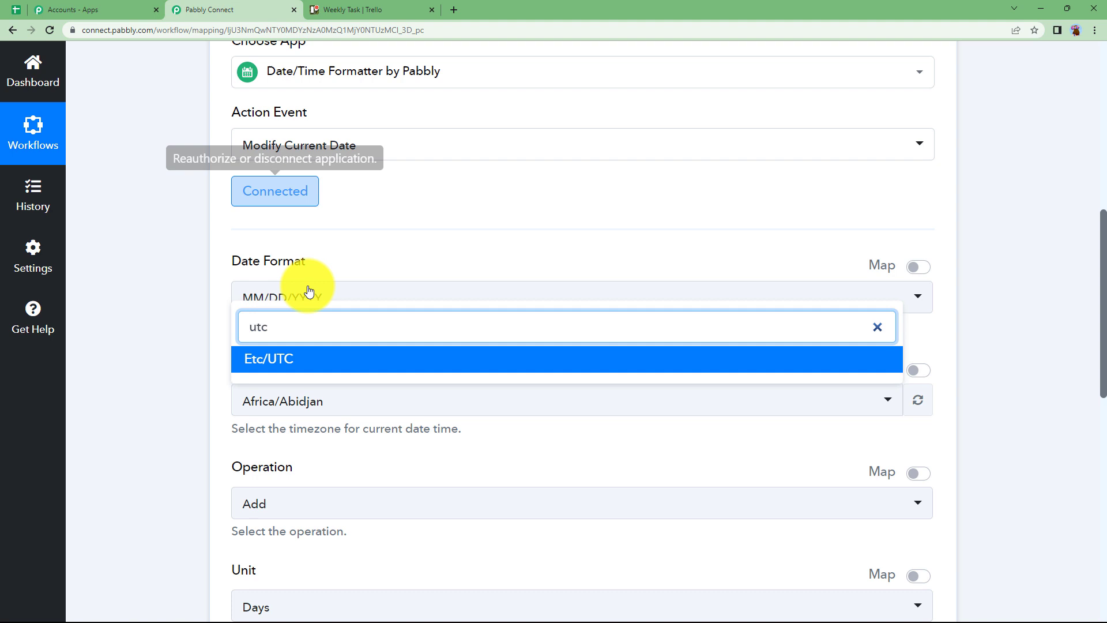
pyautogui.click(309, 359)
# Keep Days as the unit for the date modification and set the value to 1
pyautogui.scroll(-1, 163, 433)
pyautogui.scroll(-3, 164, 430)
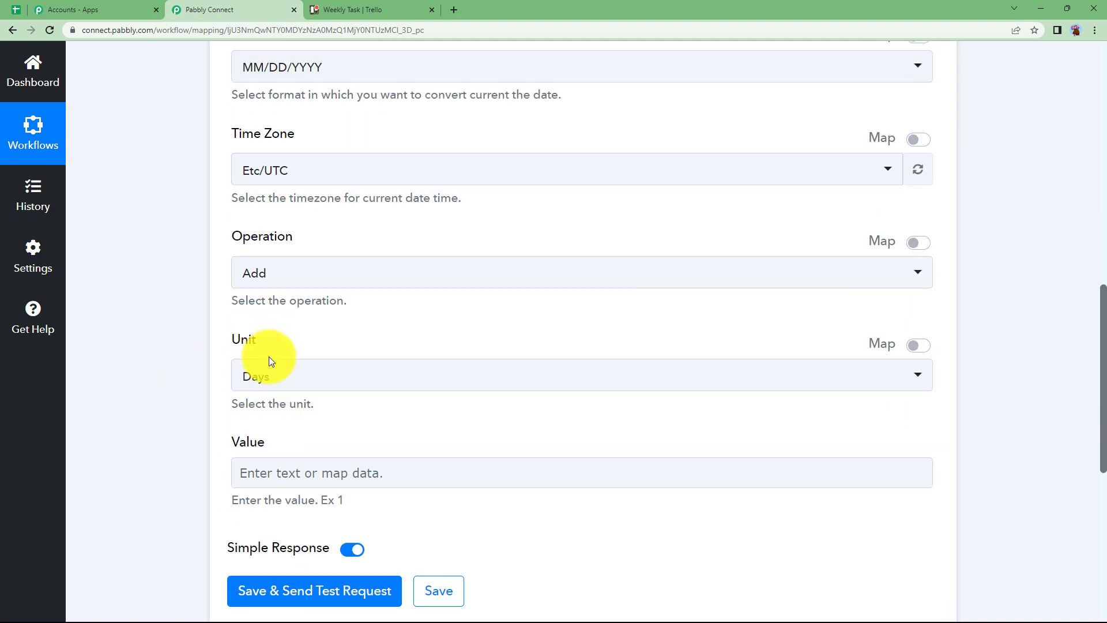
pyautogui.click(265, 375)
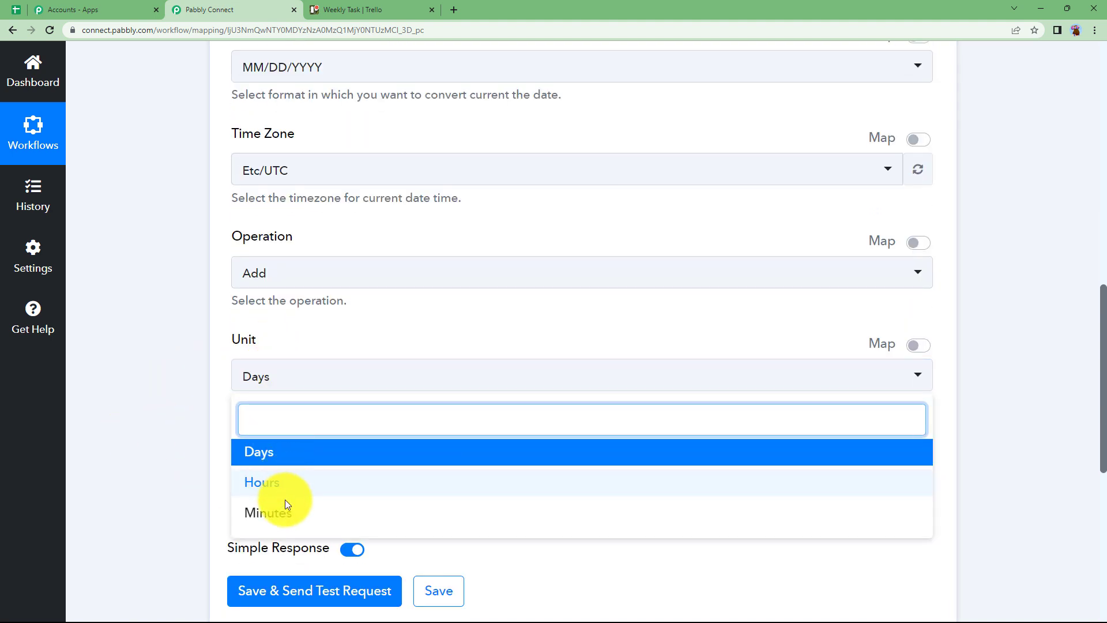
pyautogui.click(202, 489)
pyautogui.click(264, 469)
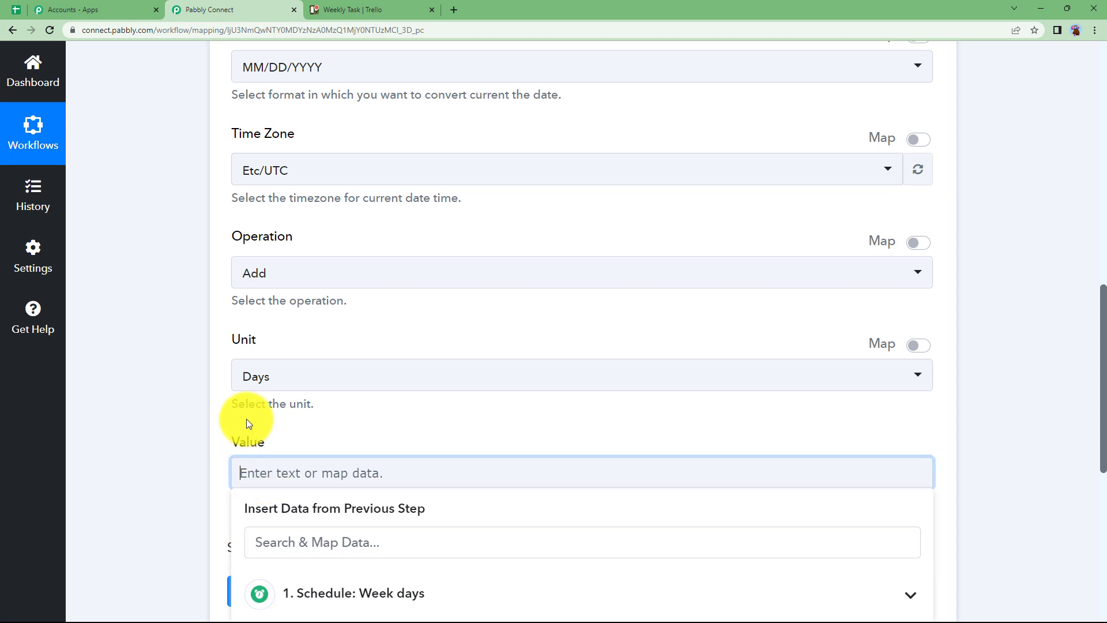
pyautogui.write('1')
pyautogui.click(223, 445)
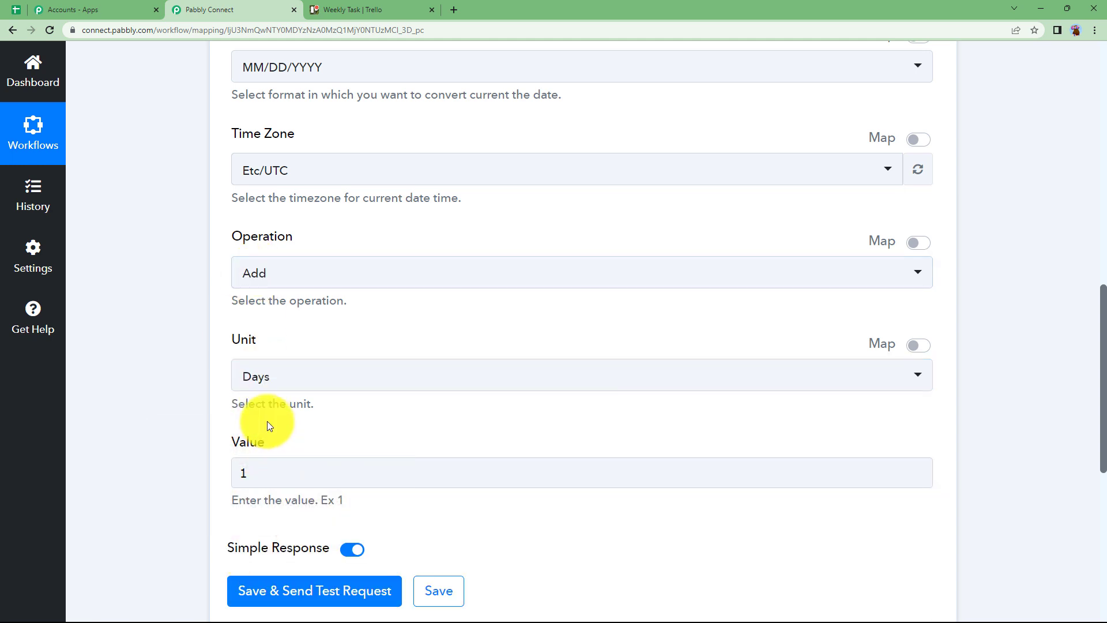
# Save the Date/Time Formatter step with a test request, check the returned date, and collapse the step
pyautogui.scroll(4, 272, 323)
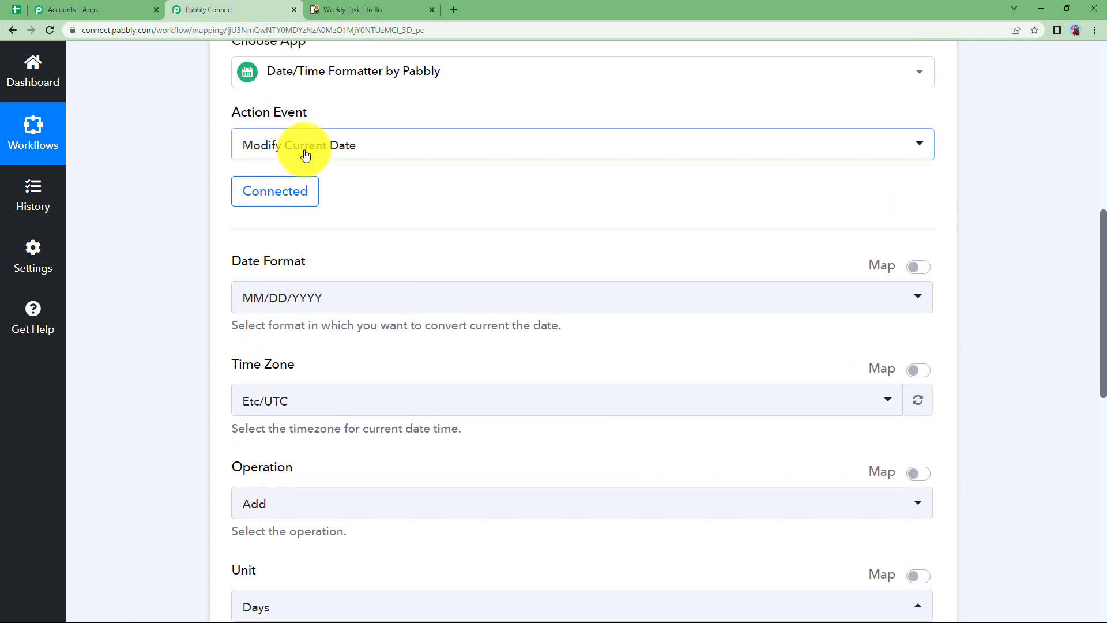
pyautogui.scroll(-8, 188, 365)
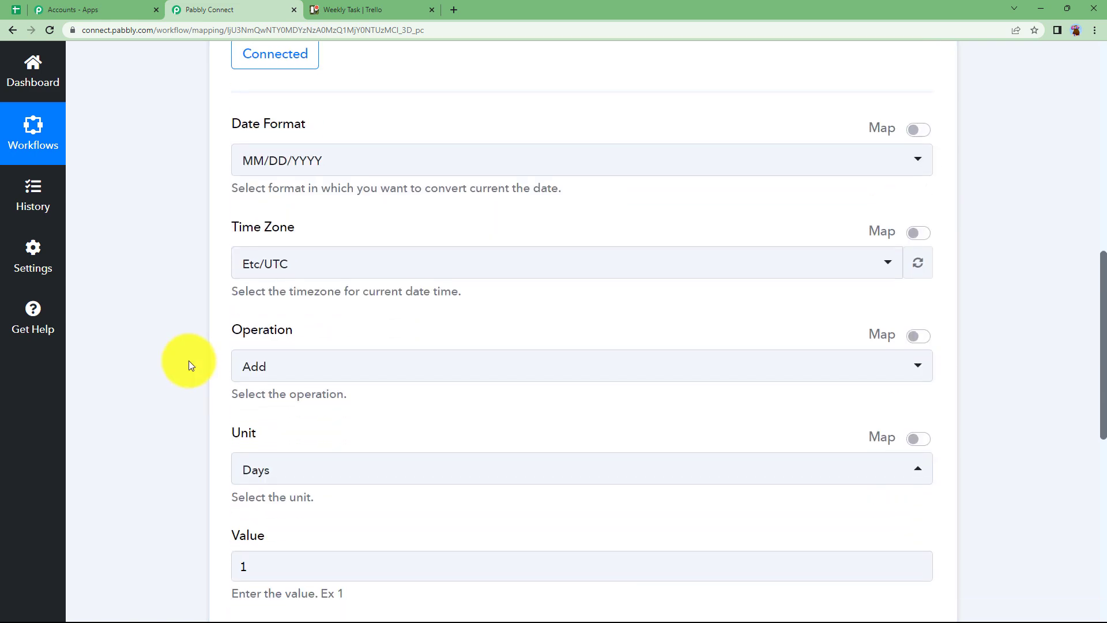
pyautogui.click(280, 369)
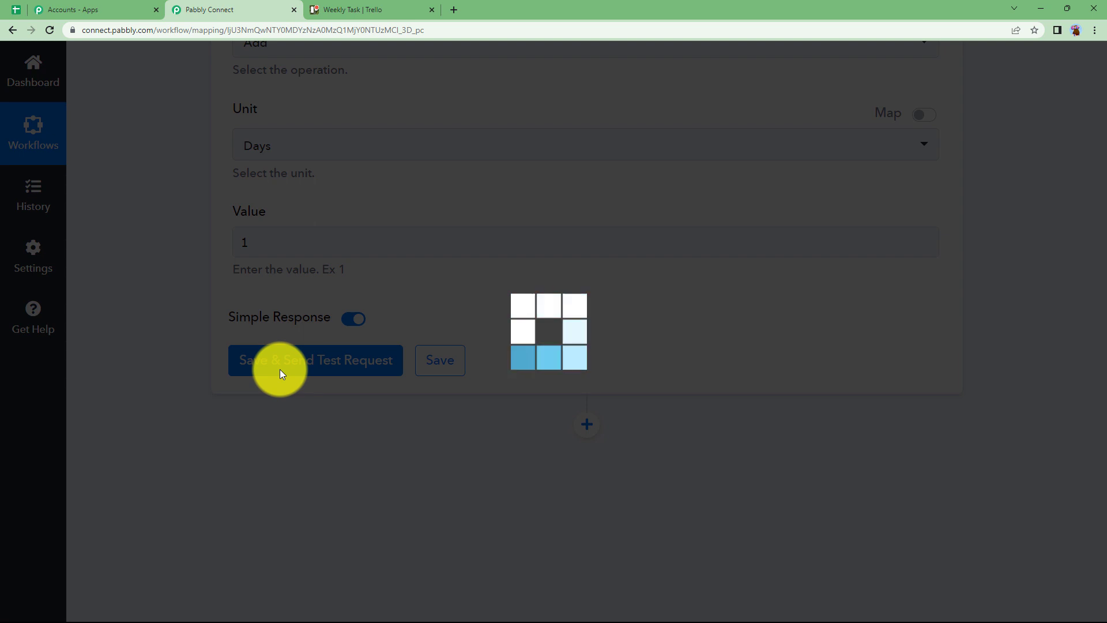
pyautogui.moveTo(713, 437); pyautogui.dragTo(521, 459)
pyautogui.click(668, 472)
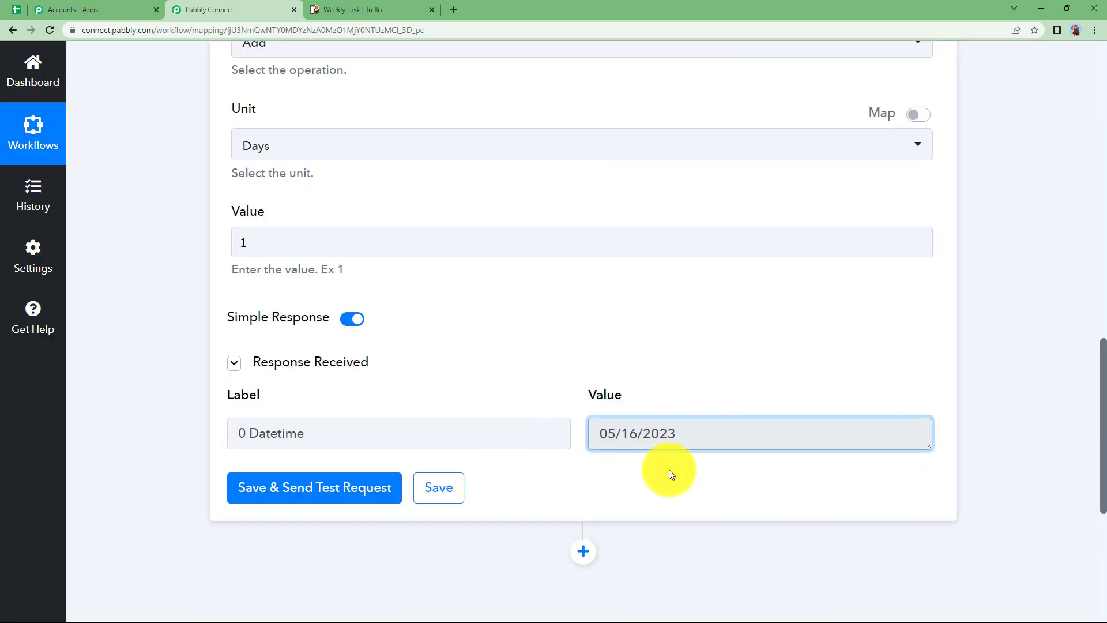
pyautogui.scroll(10, 560, 329)
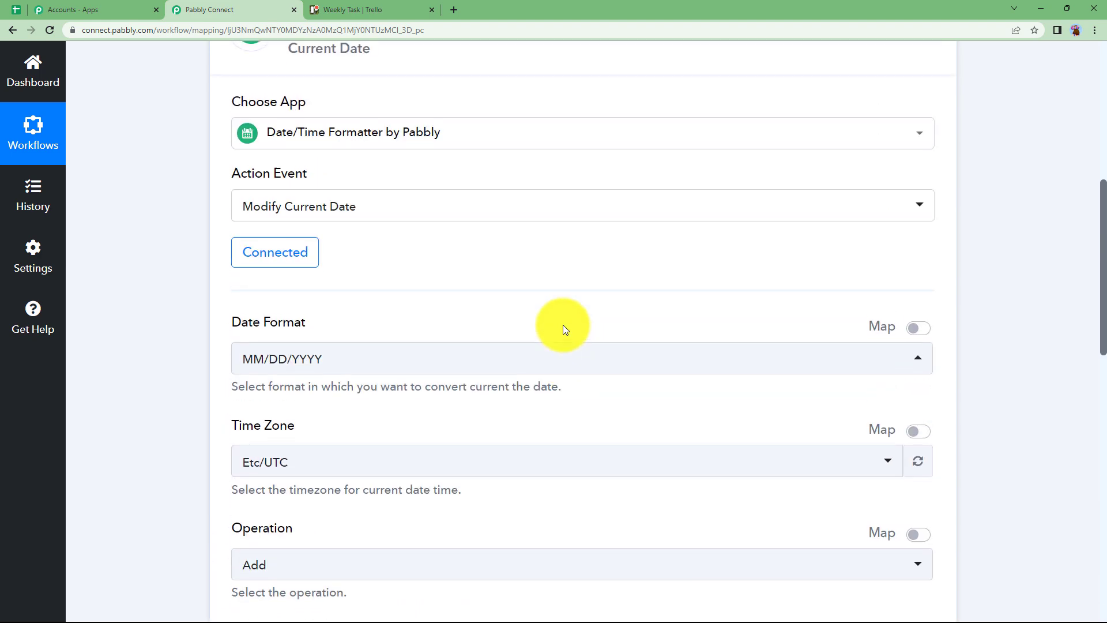
pyautogui.click(309, 321)
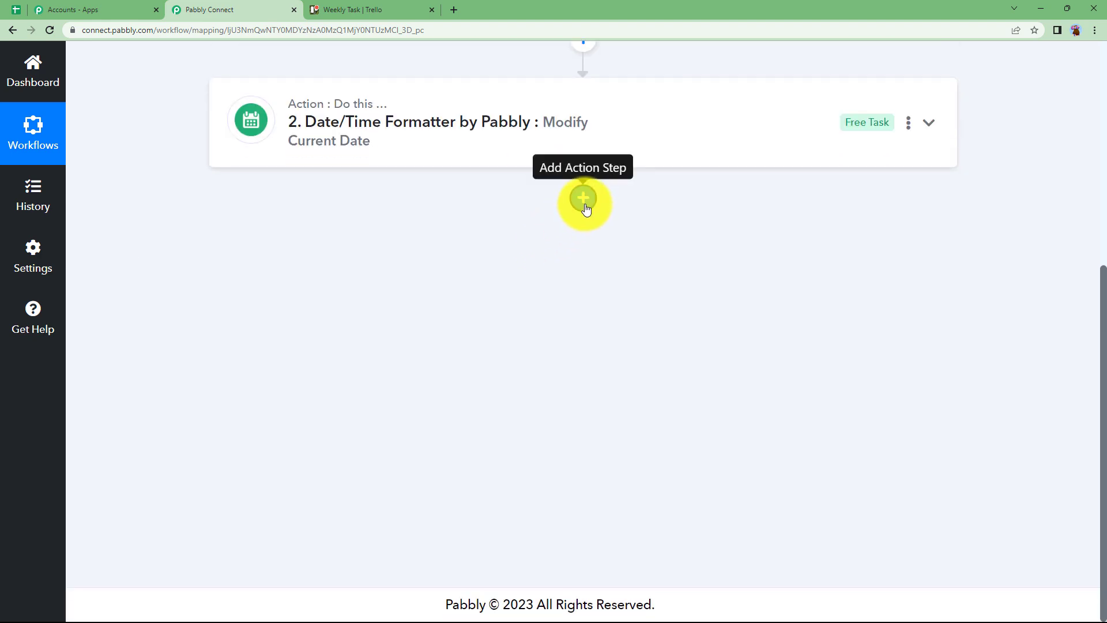
# Add a Trello action step with the event Create a Card (With Plain Text type Description)
pyautogui.click(581, 203)
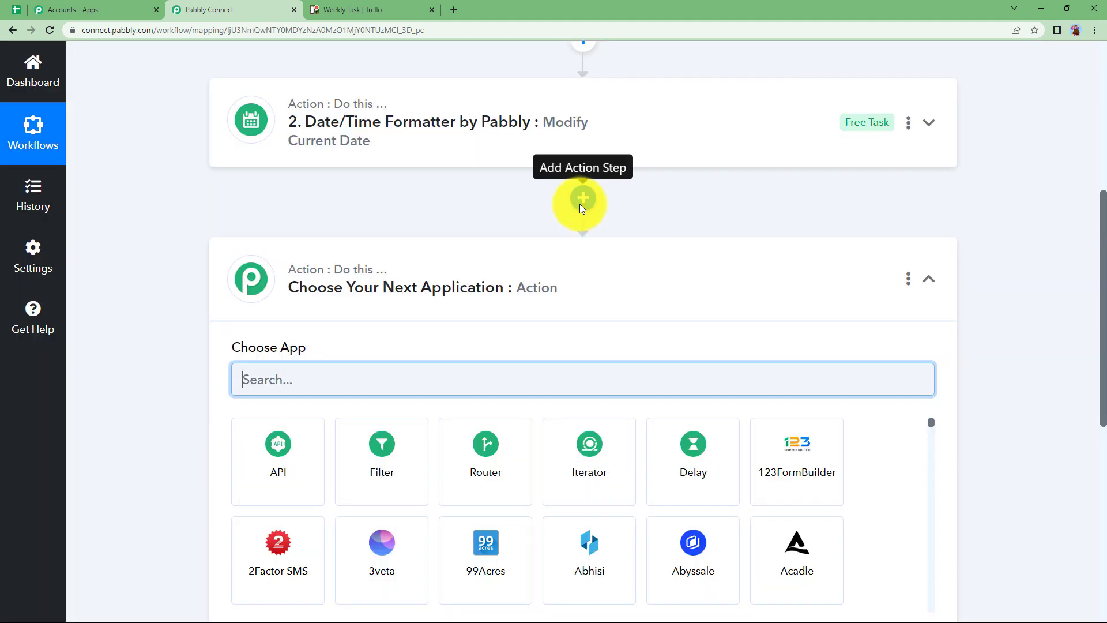
pyautogui.write('trell')
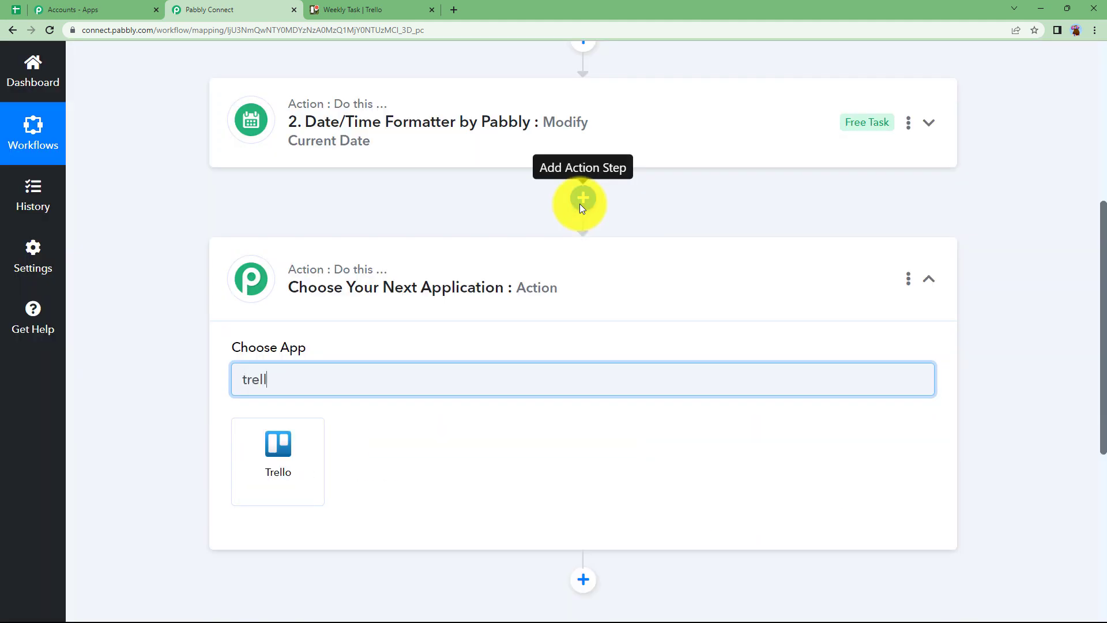
pyautogui.click(276, 448)
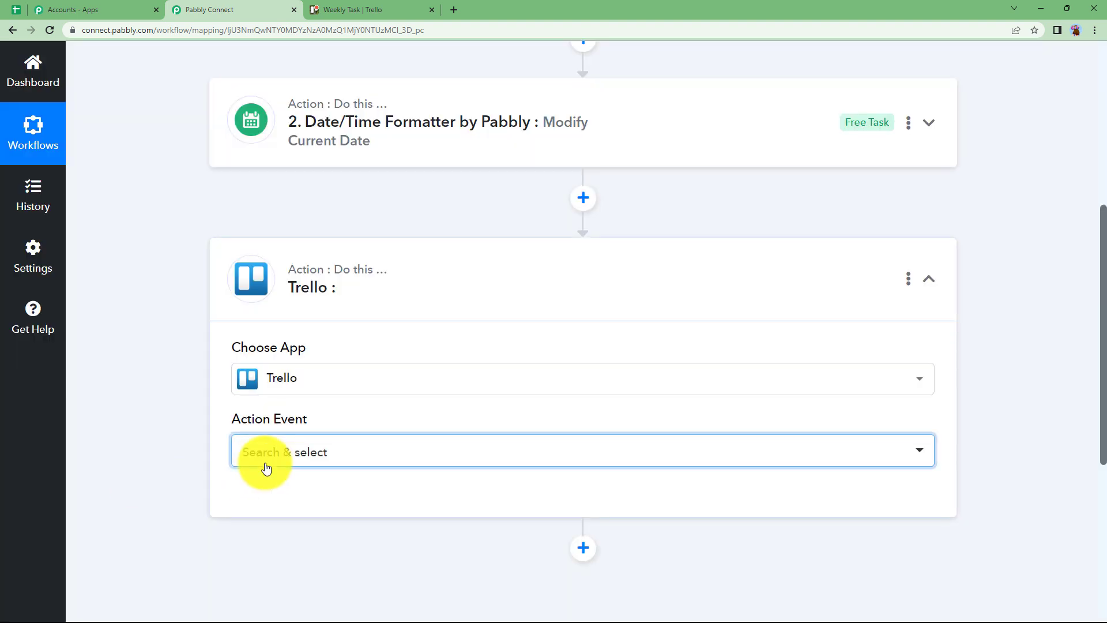
pyautogui.click(267, 452)
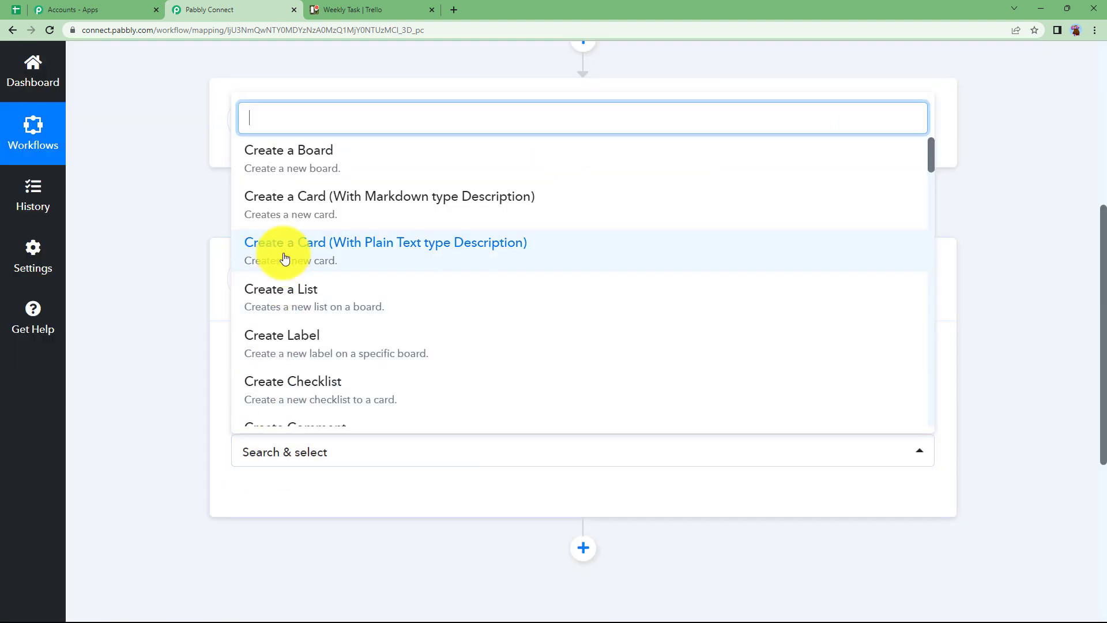
pyautogui.click(506, 242)
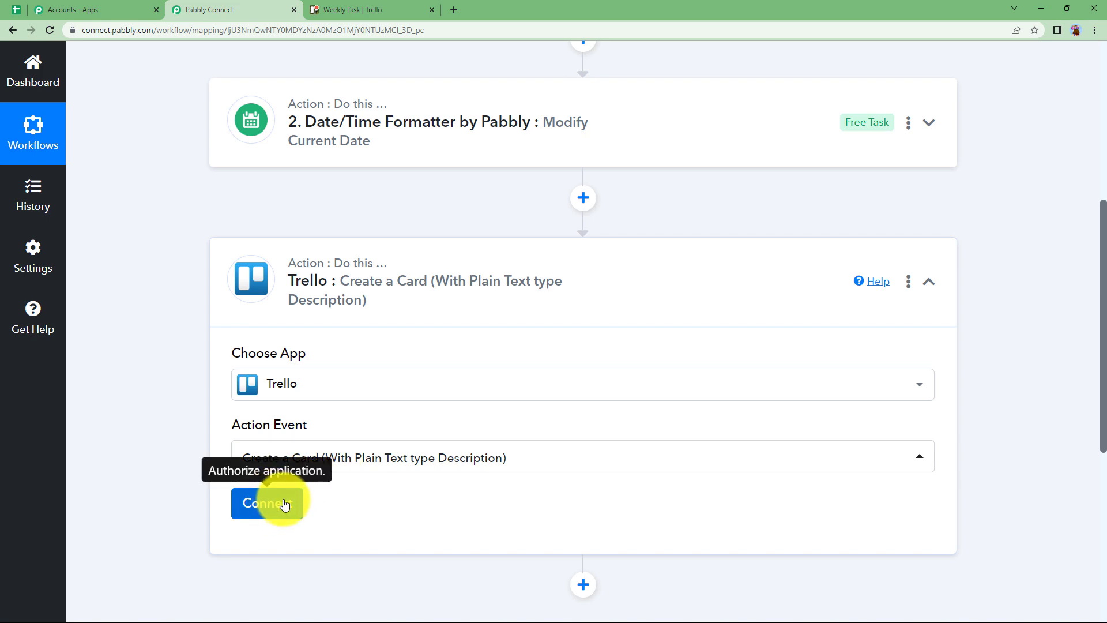
# Start a new Trello connection for the action step and bring up its username, API key and token fields
pyautogui.click(284, 503)
pyautogui.click(563, 212)
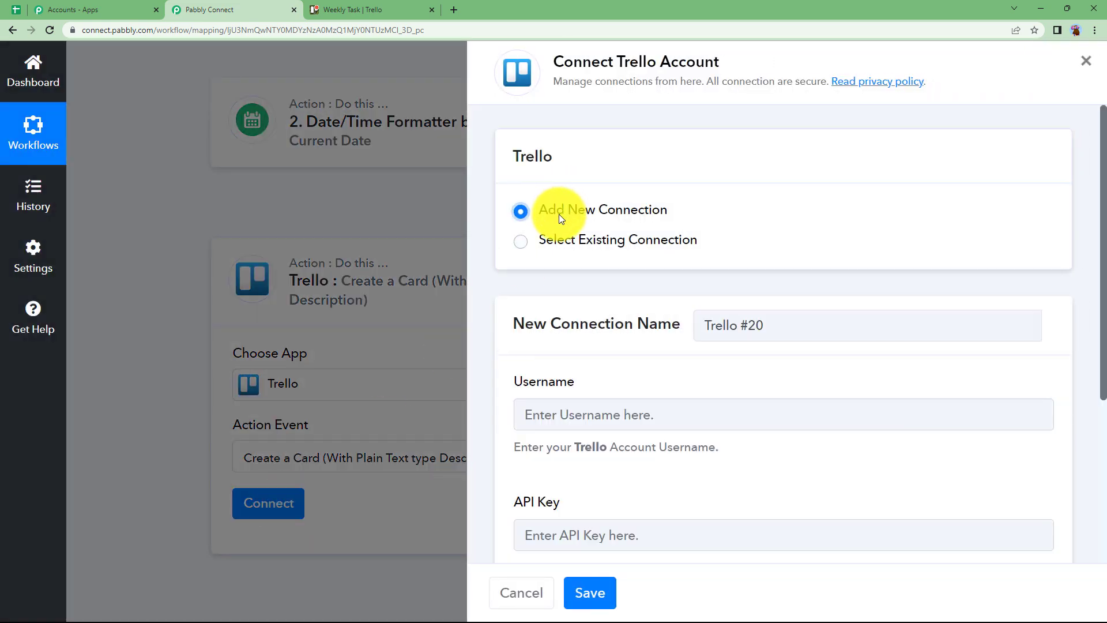
pyautogui.scroll(-3, 573, 341)
pyautogui.scroll(-1, 579, 348)
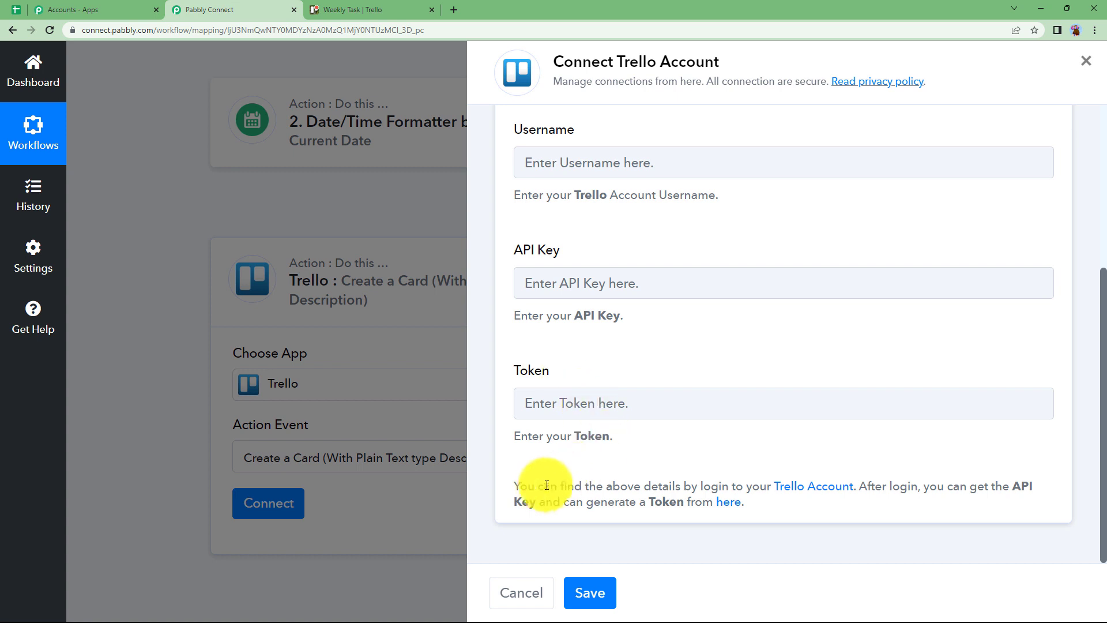
# Open Trello's Developer API Keys page from the connection form's instructions and locate the personal key and token sections
pyautogui.moveTo(510, 485); pyautogui.dragTo(795, 500)
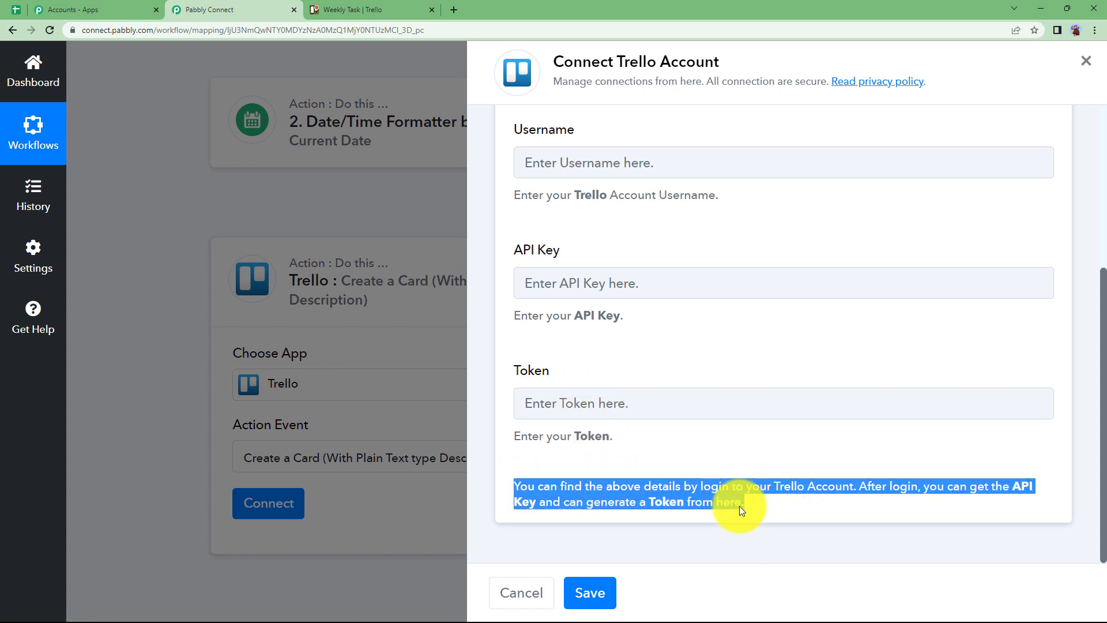
pyautogui.click(756, 506)
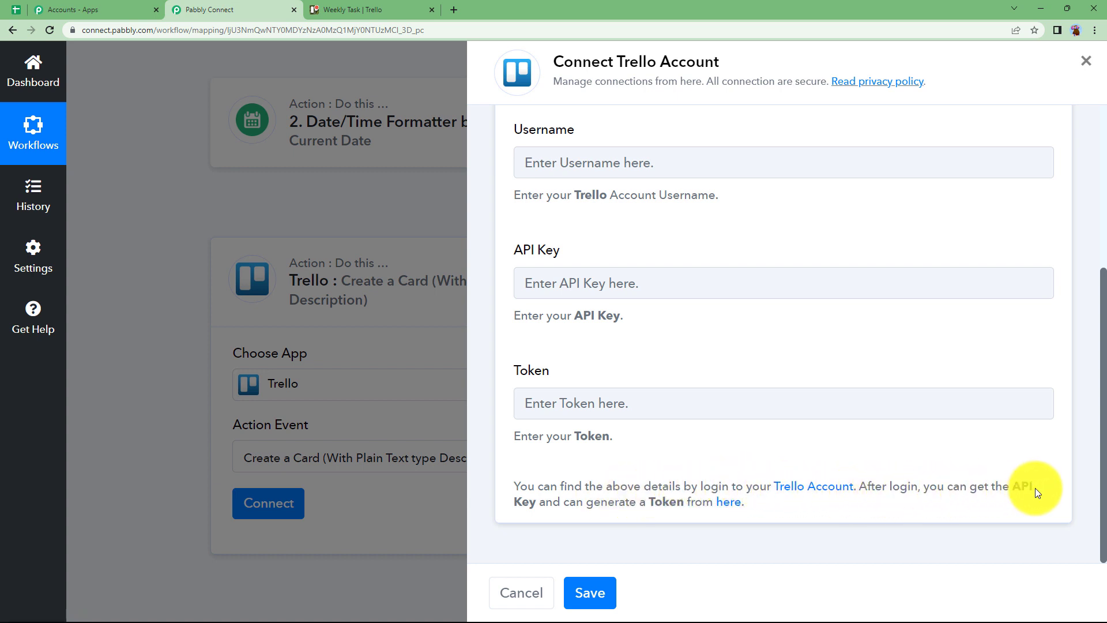
pyautogui.click(720, 507)
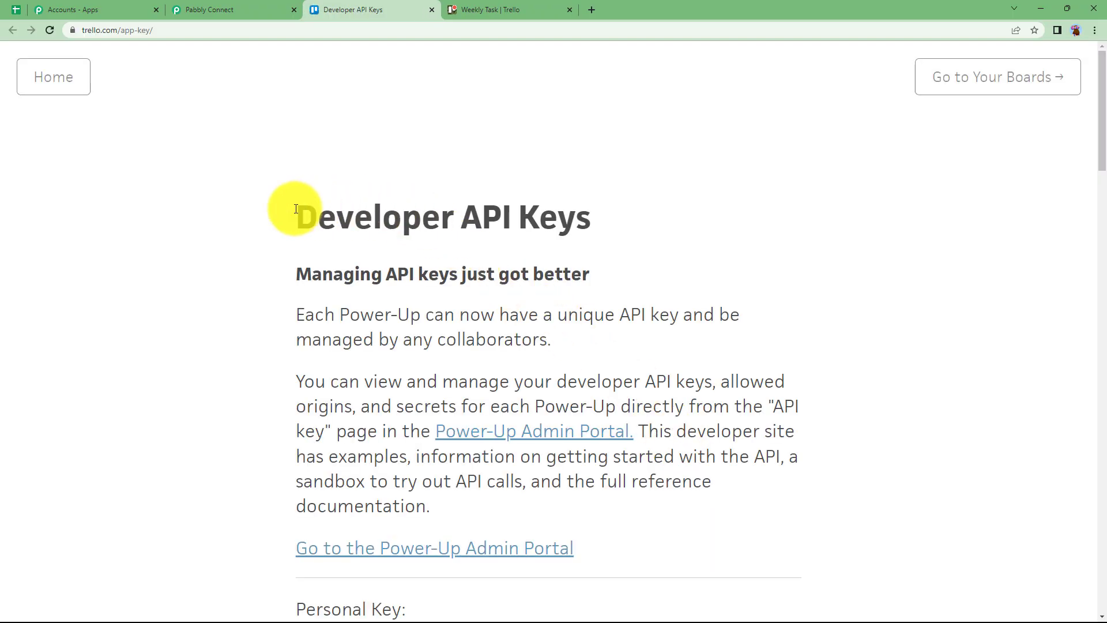
pyautogui.scroll(-4, 508, 328)
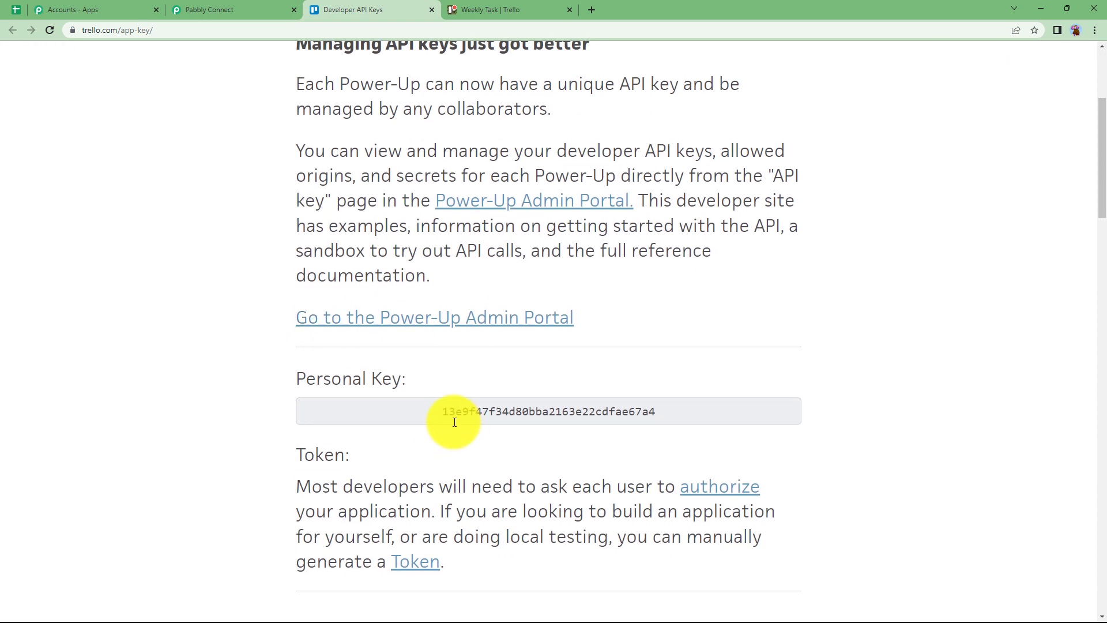
# Copy the personal key from Trello's Developer API Keys page into the Pabbly connection form's API Key field
pyautogui.moveTo(444, 412); pyautogui.dragTo(755, 413)
pyautogui.hotkey('ctrl', 'c')
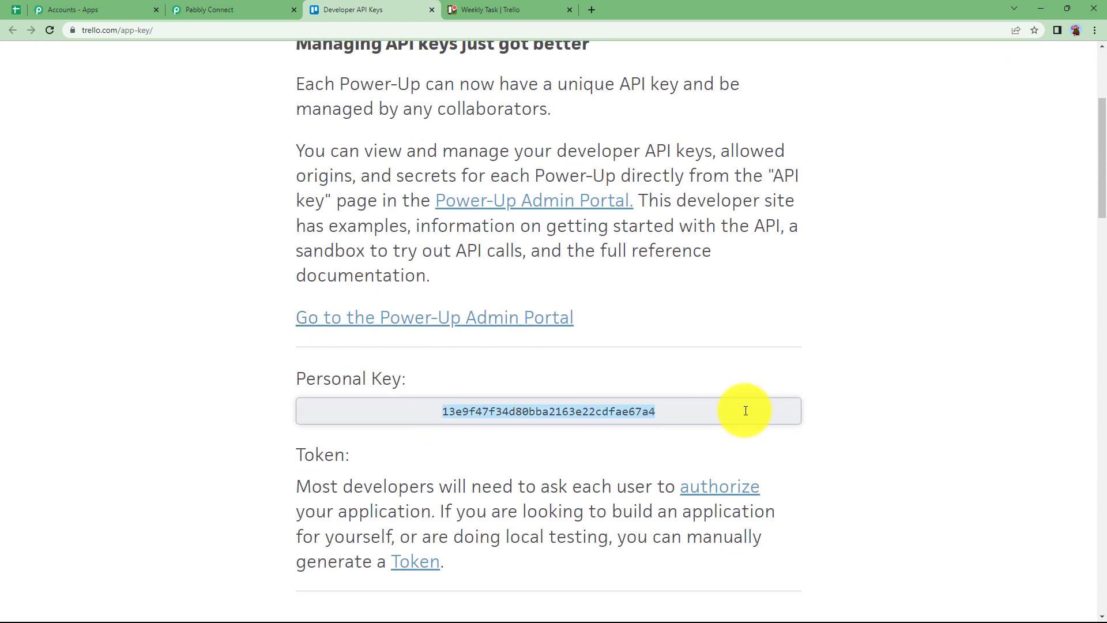
pyautogui.click(214, 10)
pyautogui.click(571, 283)
pyautogui.hotkey('ctrl', 'v')
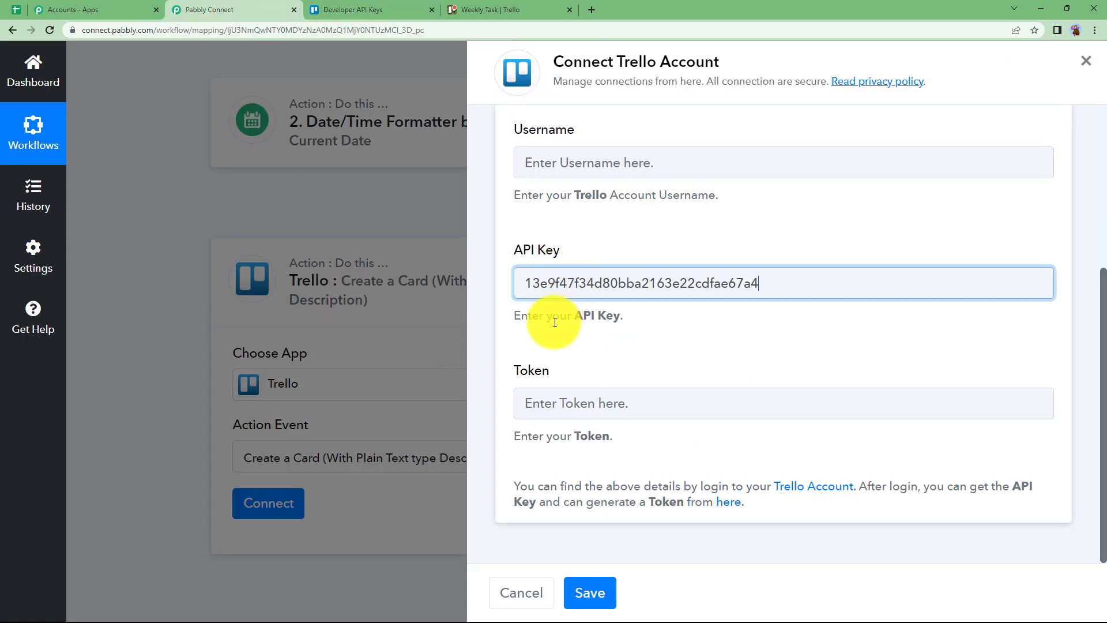
# Open Trello's token authorization page and copy the account username shown there into the connection form's Username field
pyautogui.click(340, 10)
pyautogui.scroll(-3, 383, 403)
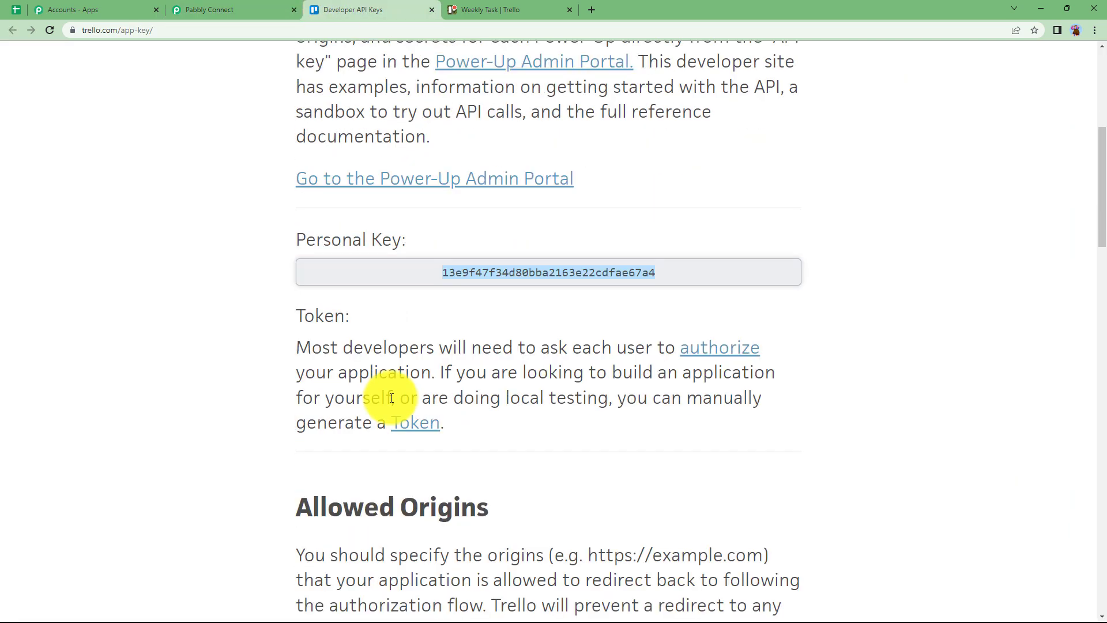
pyautogui.click(418, 391)
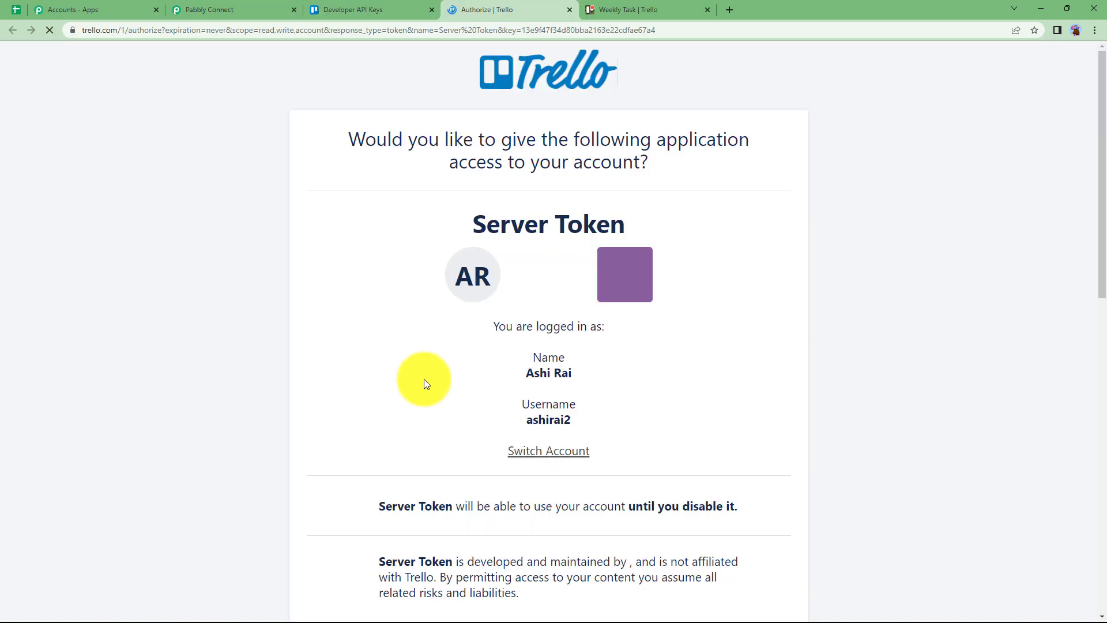
pyautogui.moveTo(519, 415); pyautogui.dragTo(610, 420)
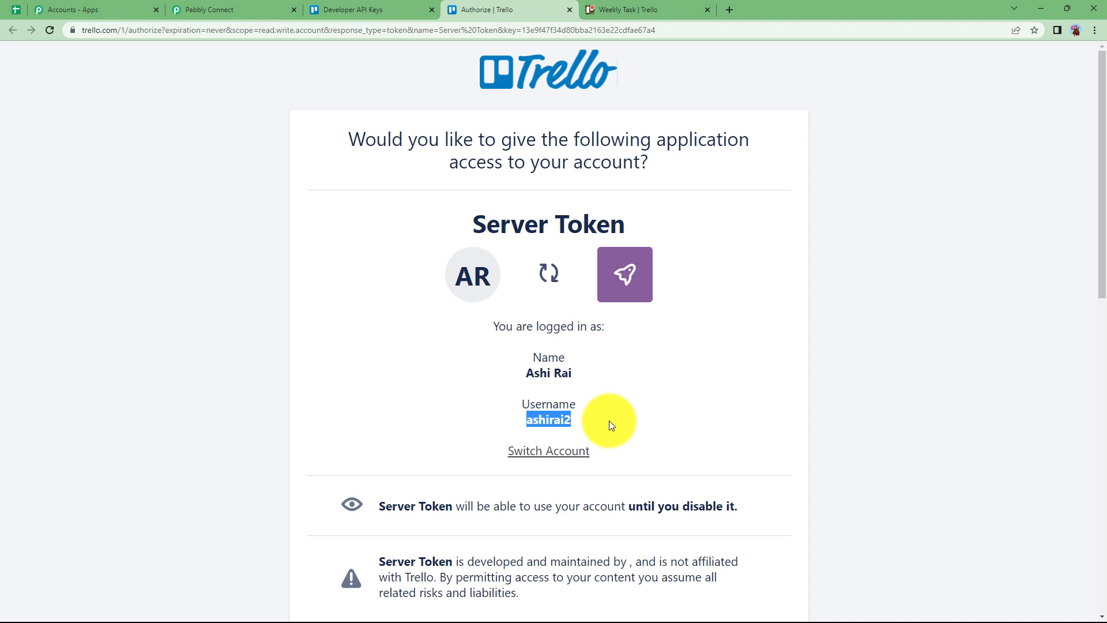
pyautogui.click(208, 10)
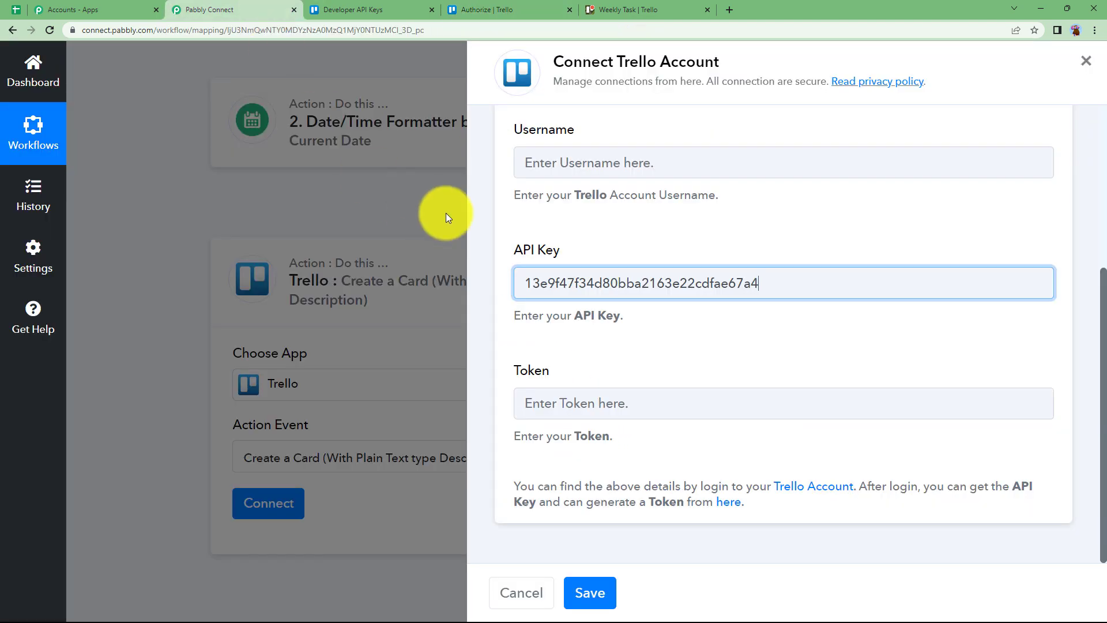
pyautogui.click(548, 165)
# Return to Trello's Server Token authorization page and grant access to generate the token
pyautogui.click(348, 7)
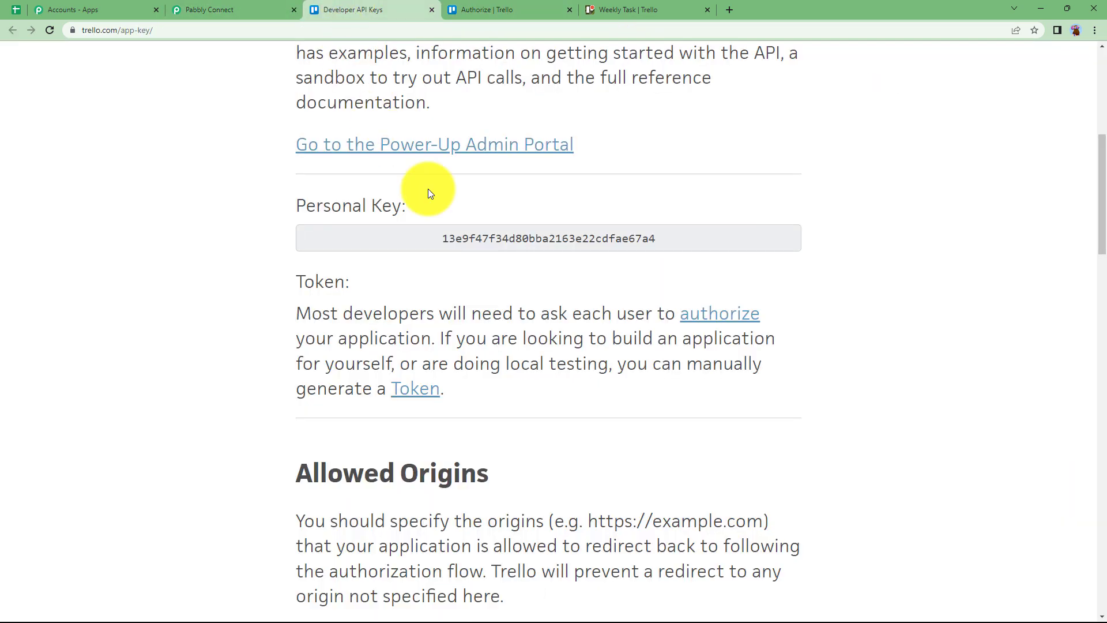
pyautogui.scroll(-4, 485, 349)
pyautogui.scroll(4, 484, 346)
pyautogui.click(490, 10)
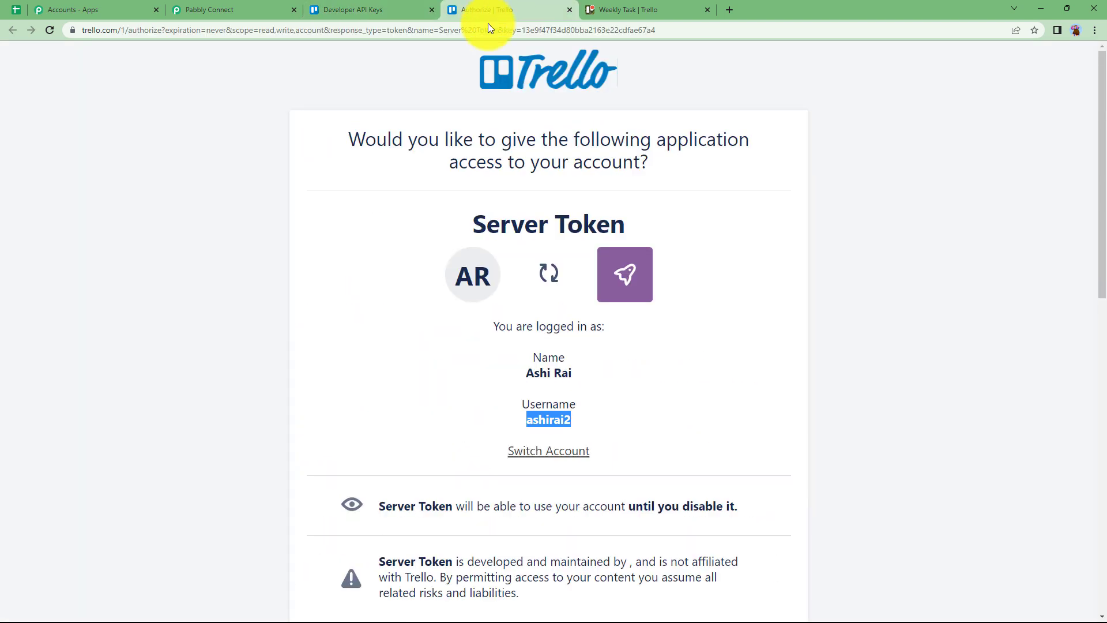
pyautogui.scroll(-10, 329, 413)
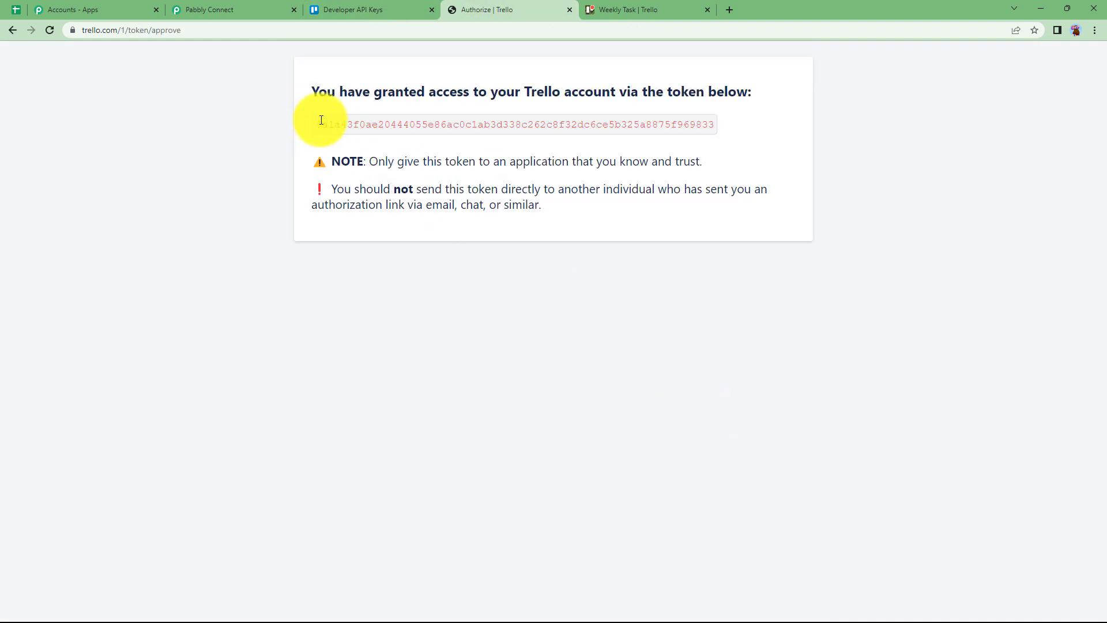
# Copy the generated Trello token into the connection form's Token field and save the connection
pyautogui.doubleClick(321, 120)
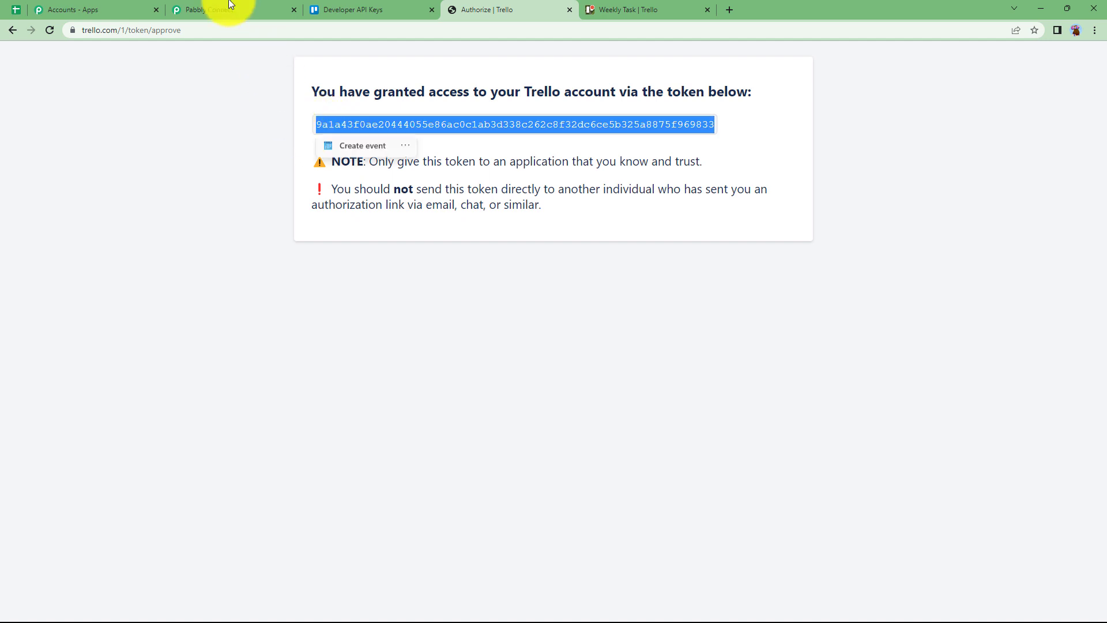
pyautogui.click(254, 9)
pyautogui.click(565, 407)
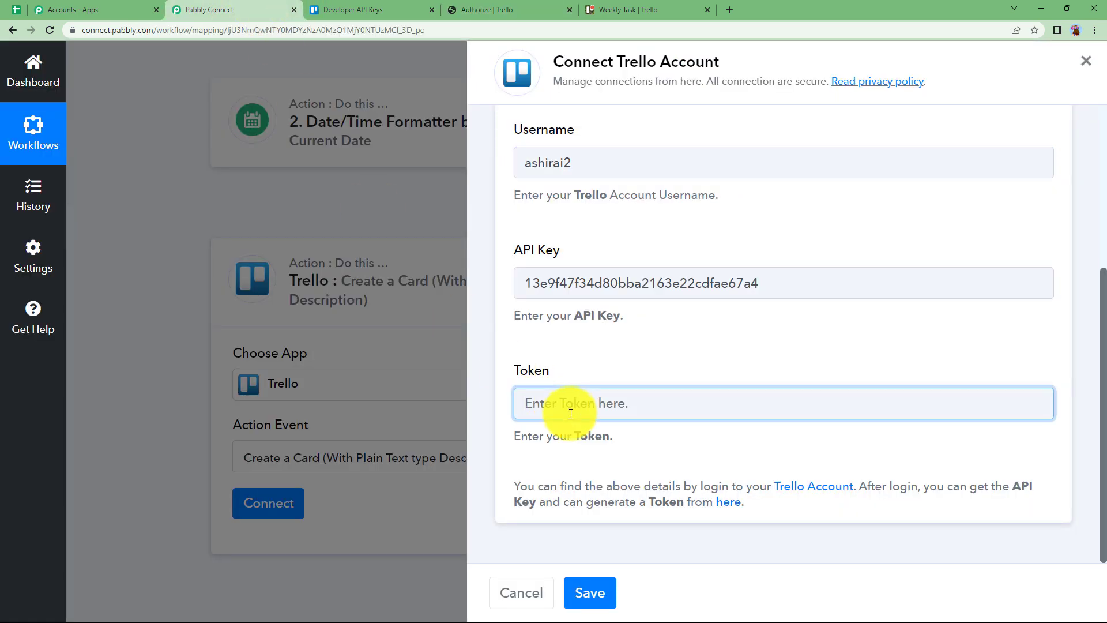
pyautogui.hotkey('ctrl', 'v')
pyautogui.click(613, 588)
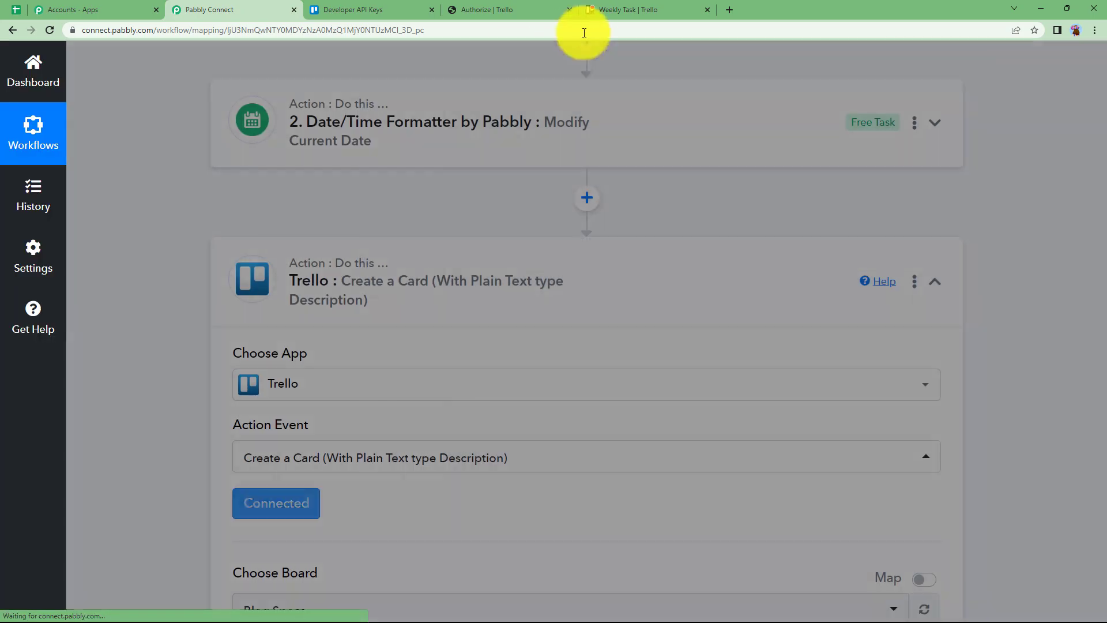
# Check the board name in Trello and choose Weekly Task as the board in the Pabbly Trello action step
pyautogui.click(609, 9)
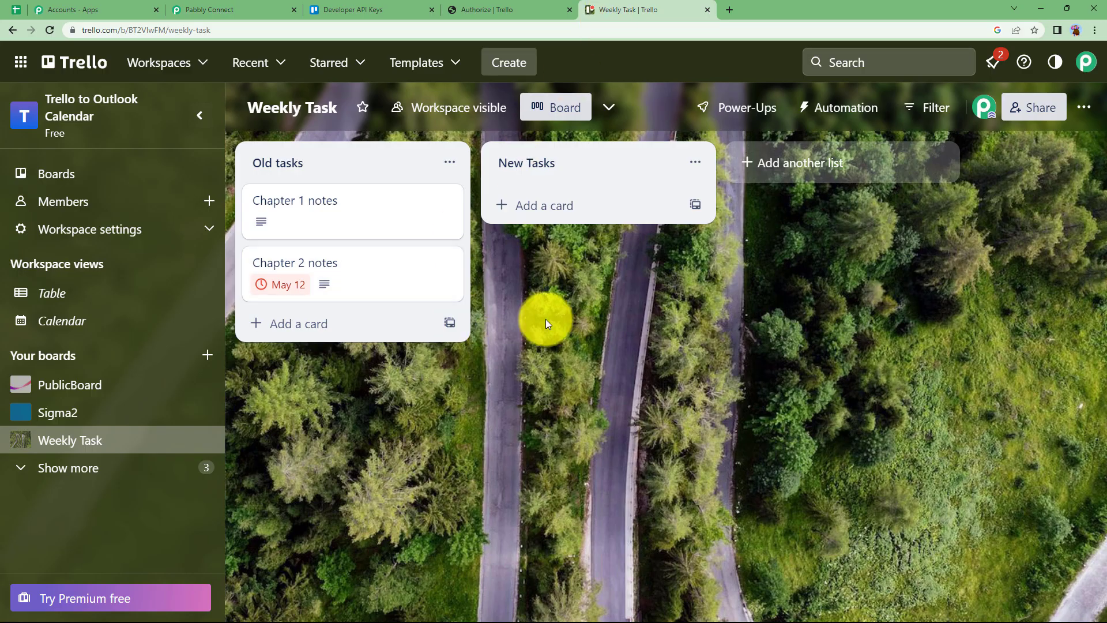
pyautogui.click(353, 10)
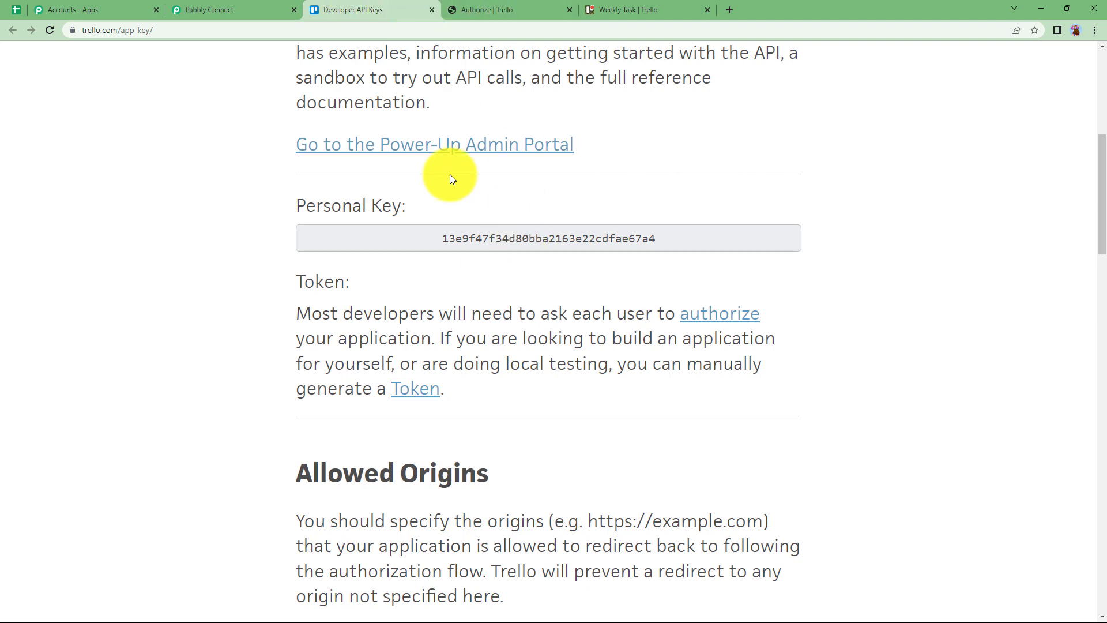
pyautogui.click(247, 6)
pyautogui.scroll(-3, 143, 498)
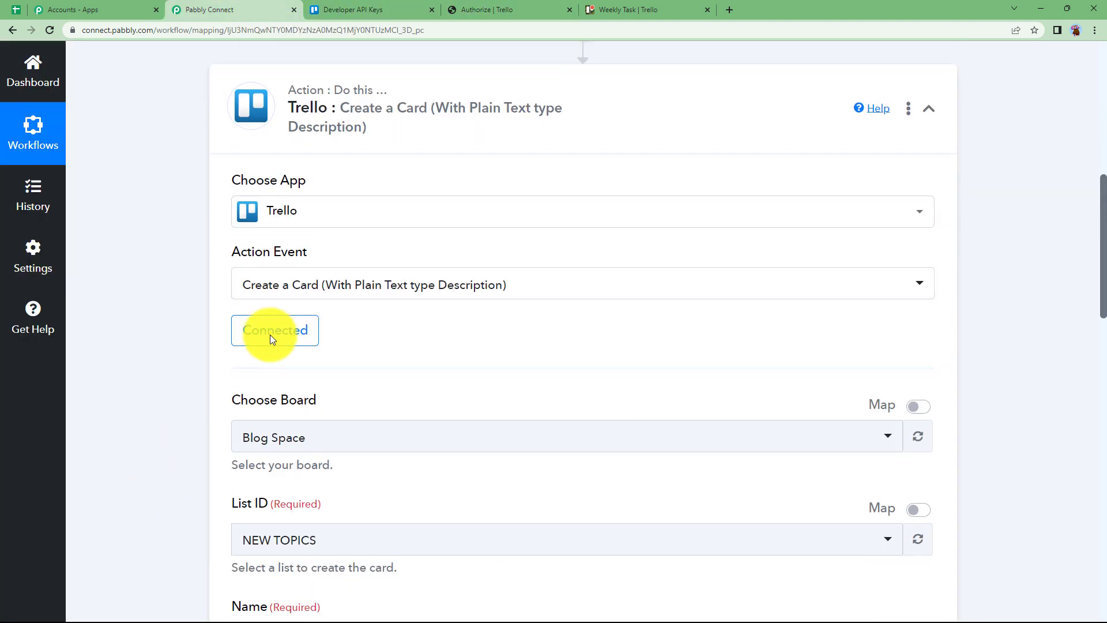
pyautogui.click(605, 9)
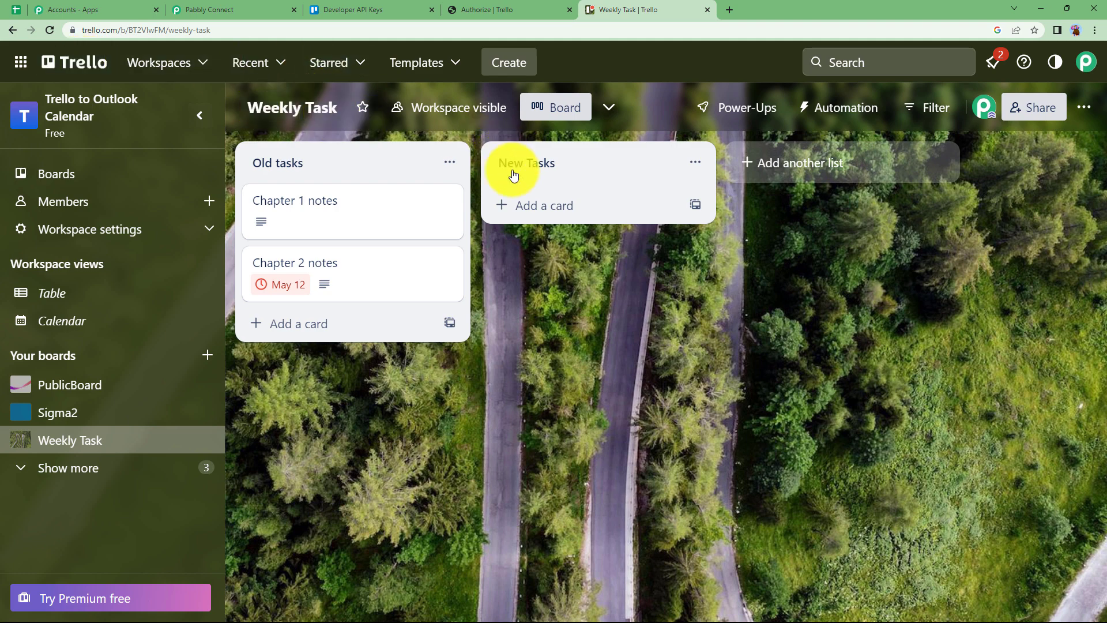
pyautogui.click(242, 9)
pyautogui.click(279, 439)
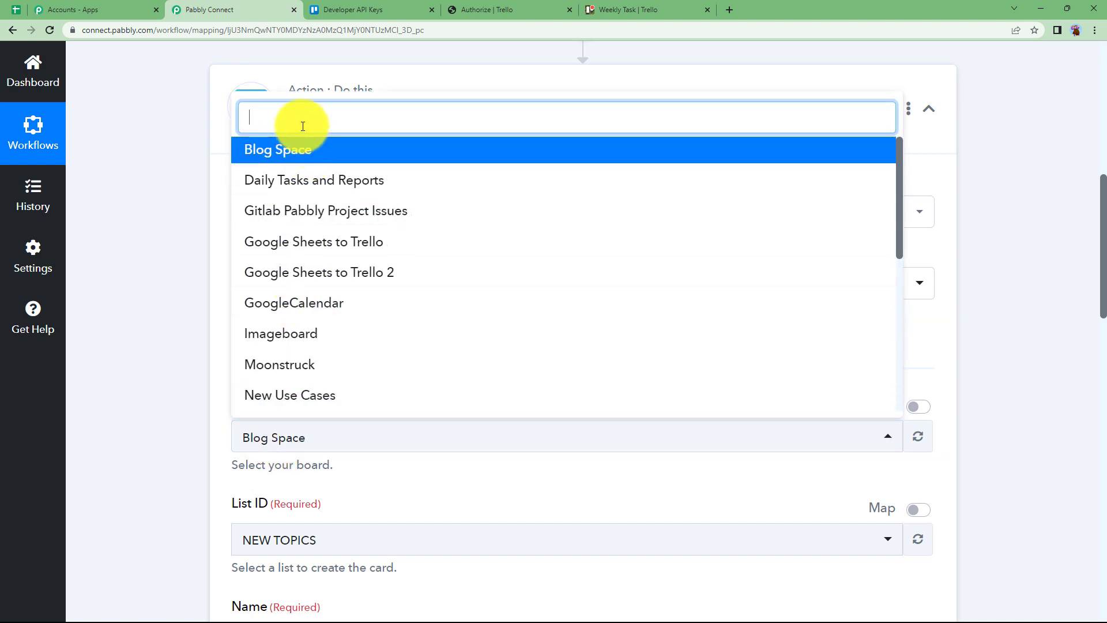
pyautogui.write('week')
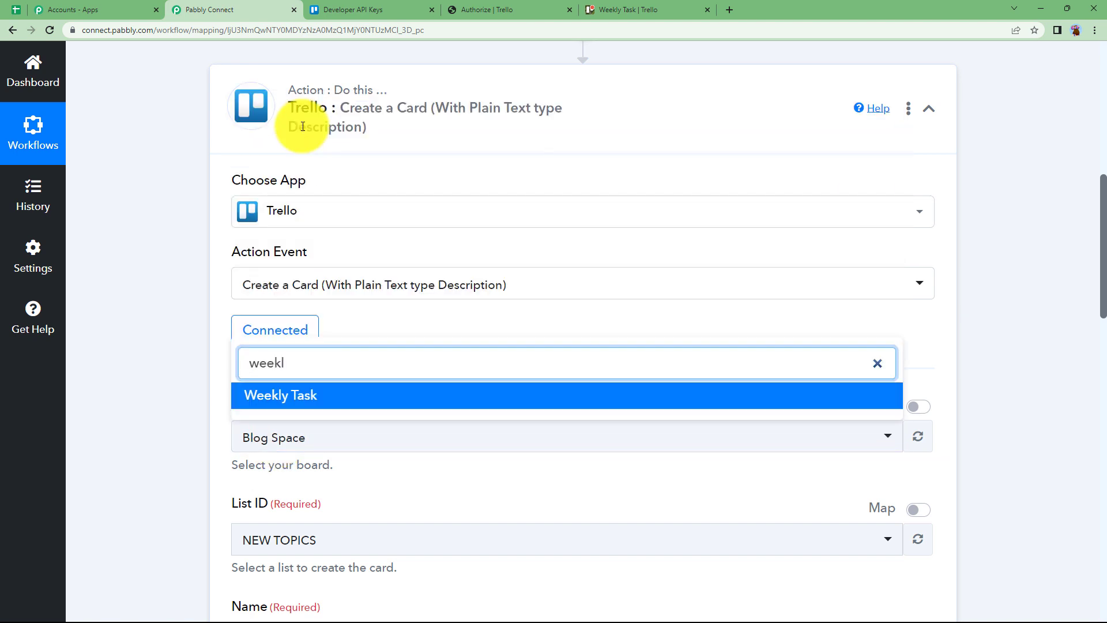
pyautogui.write('l')
pyautogui.click(285, 395)
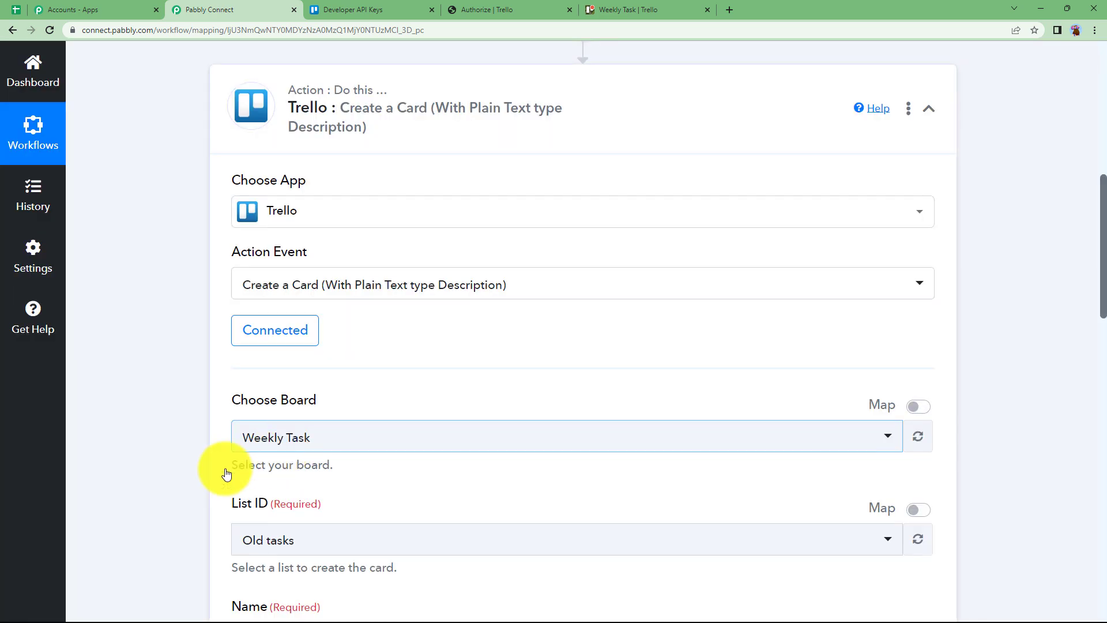
# Compare the lists on the Trello board and choose New Tasks as the List ID for the card
pyautogui.scroll(-3, 226, 474)
pyautogui.click(297, 370)
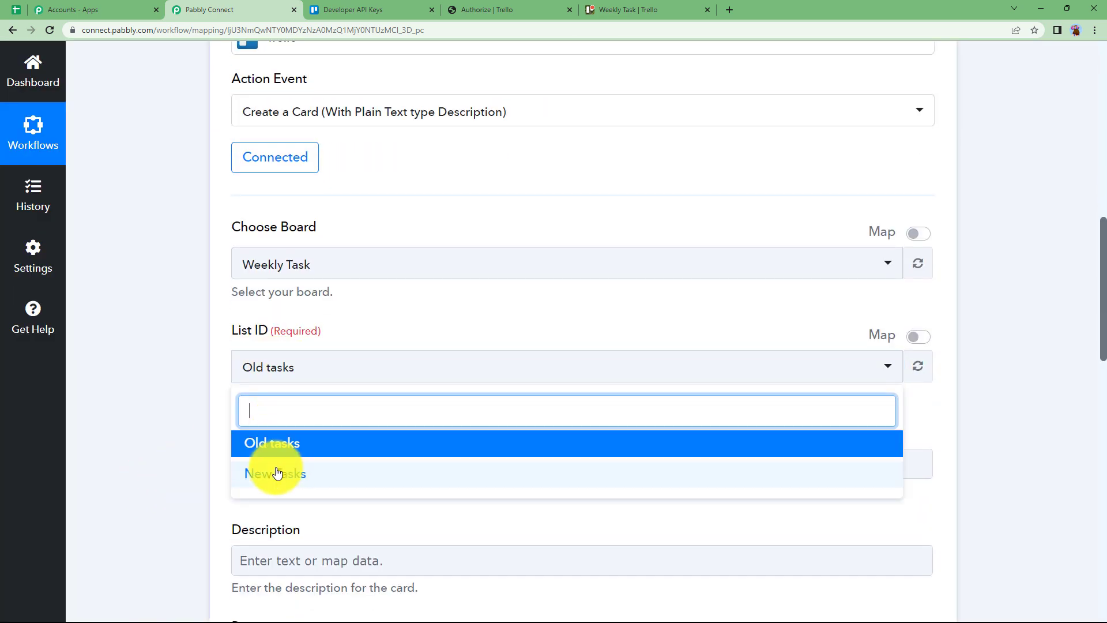
pyautogui.click(643, 8)
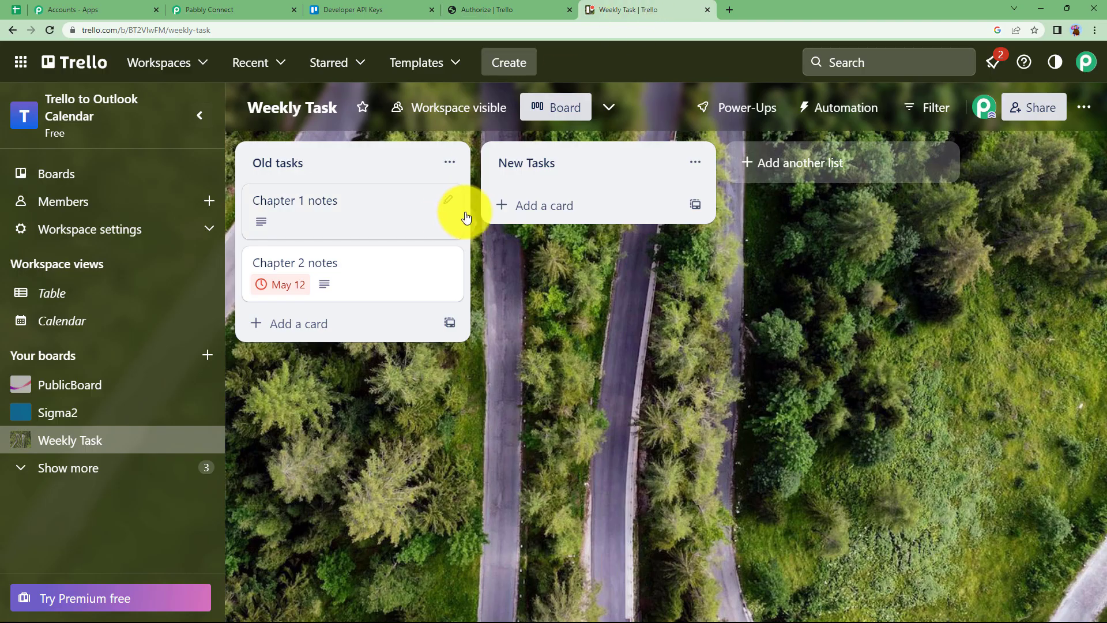
pyautogui.click(253, 9)
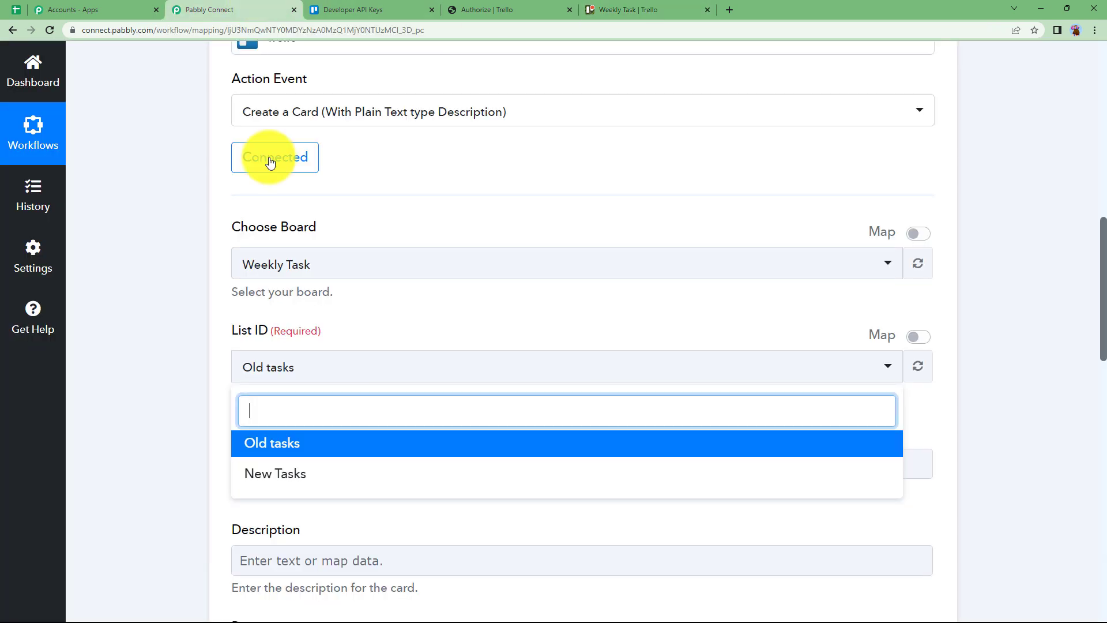
pyautogui.click(268, 475)
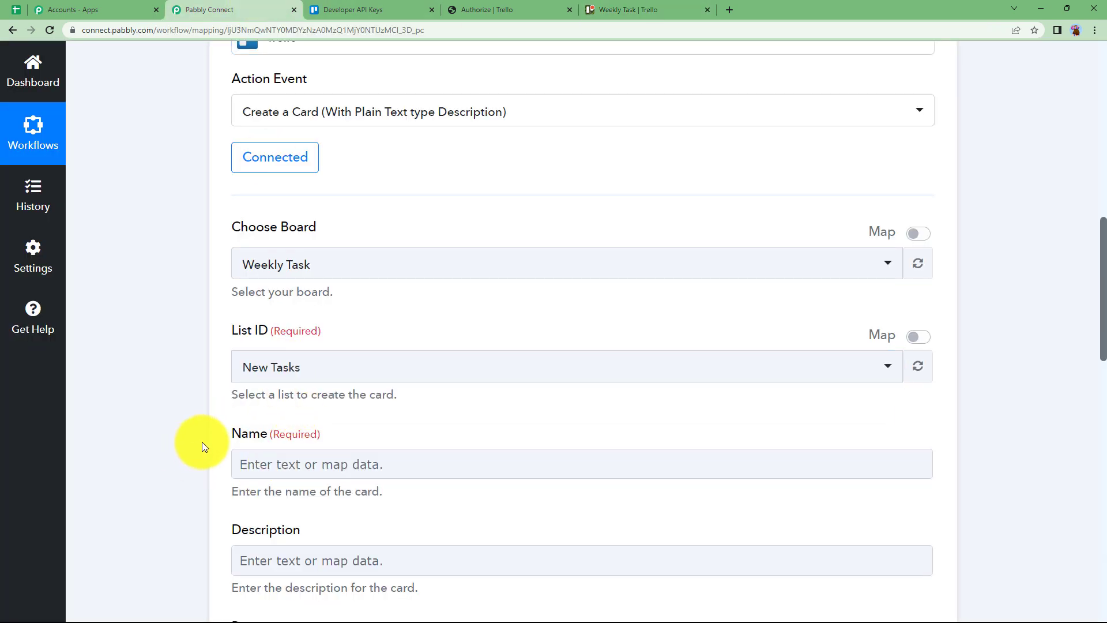
# Map the card's Due Date to the Datetime value from the Date/Time Formatter step and check the required date format
pyautogui.scroll(-2, 216, 421)
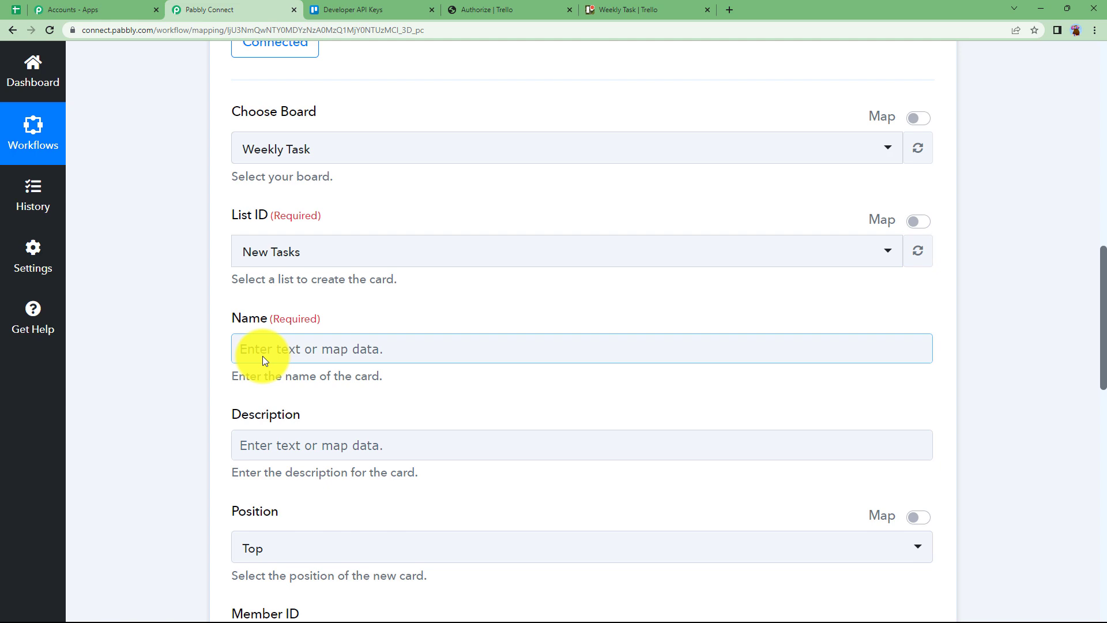
pyautogui.scroll(-6, 247, 515)
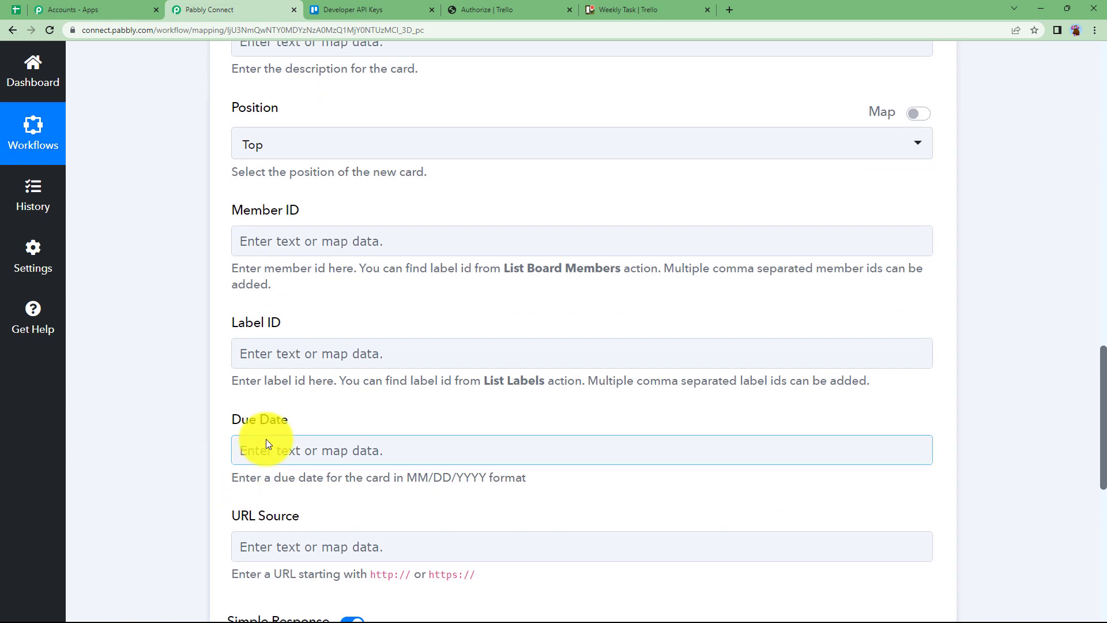
pyautogui.click(263, 438)
pyautogui.scroll(-1, 157, 553)
pyautogui.scroll(-2, 157, 552)
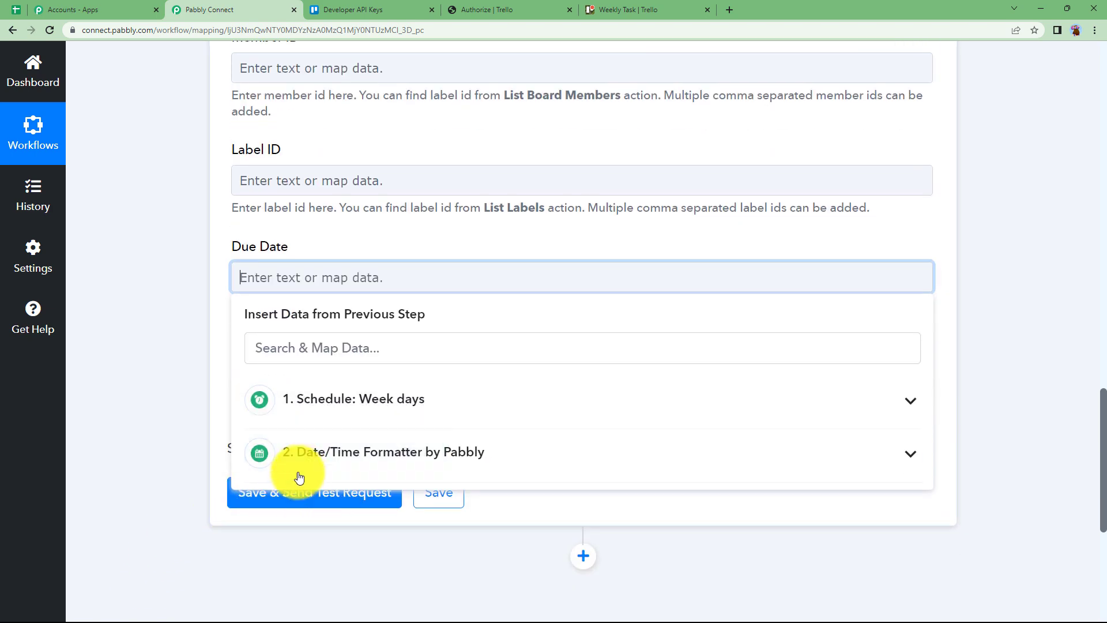
pyautogui.click(297, 467)
pyautogui.click(321, 500)
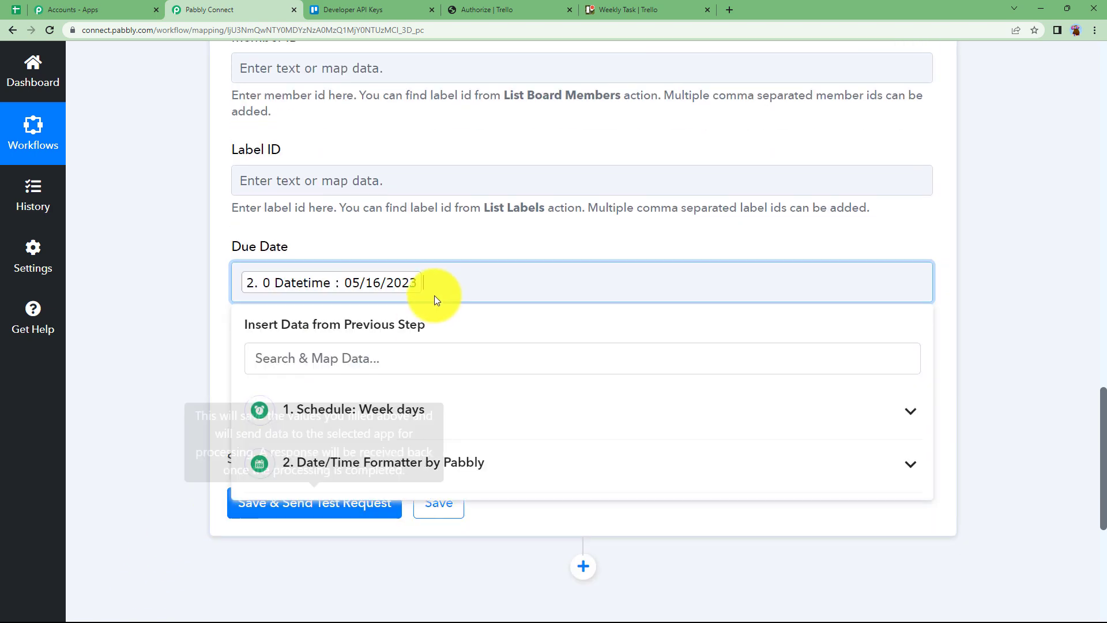
pyautogui.click(196, 322)
pyautogui.moveTo(445, 323); pyautogui.dragTo(515, 335)
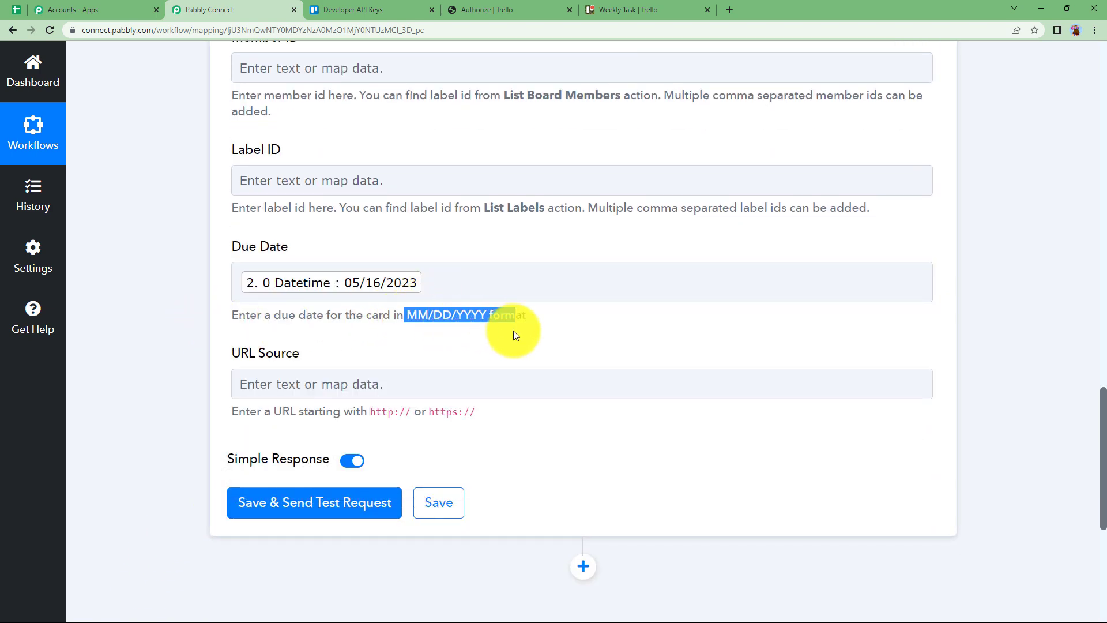
pyautogui.click(236, 382)
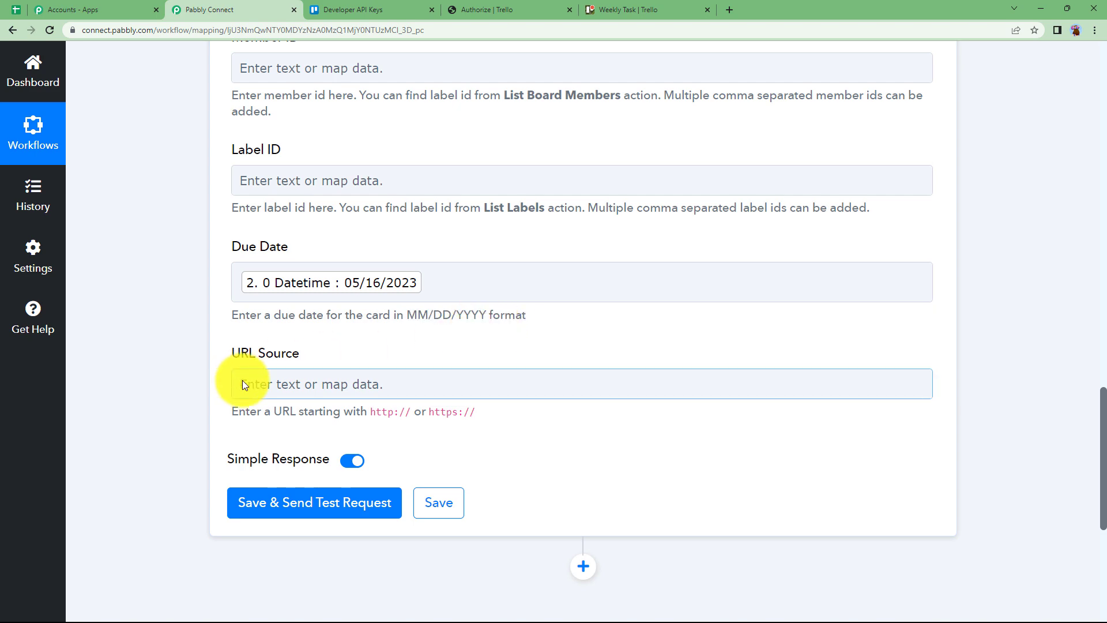
# Set the card's Name to "Weekly catch up"
pyautogui.scroll(3, 242, 403)
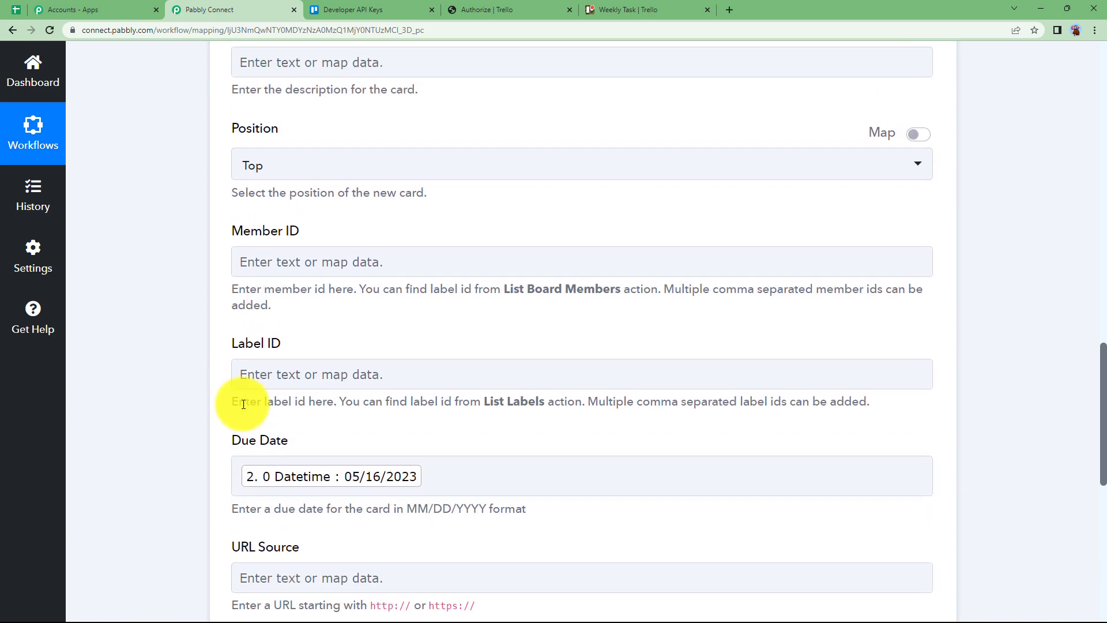
pyautogui.scroll(7, 242, 404)
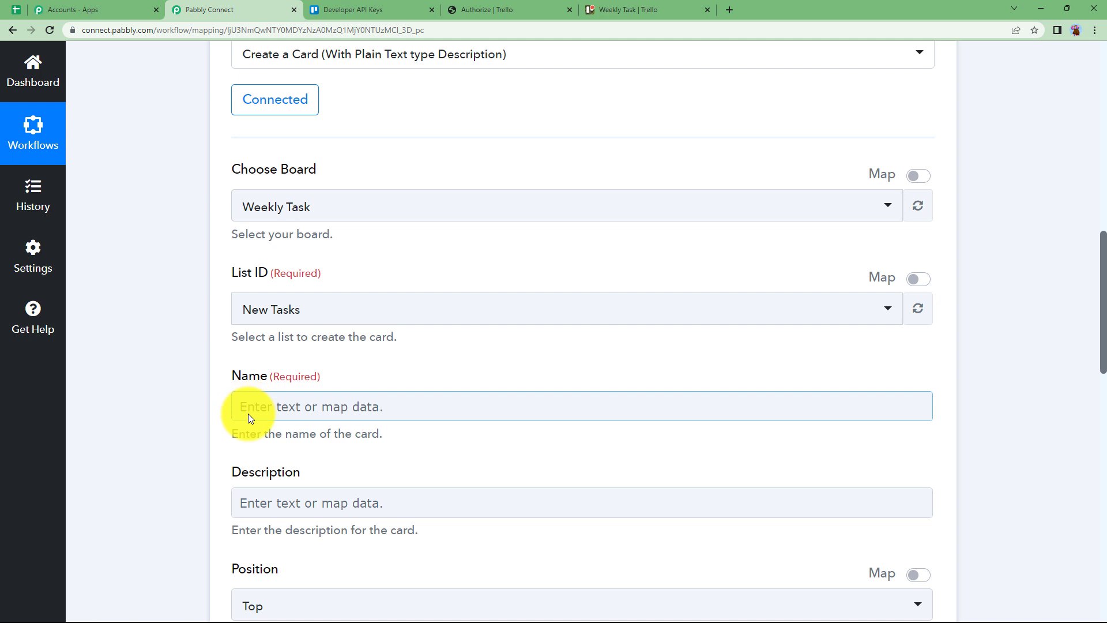
pyautogui.click(248, 412)
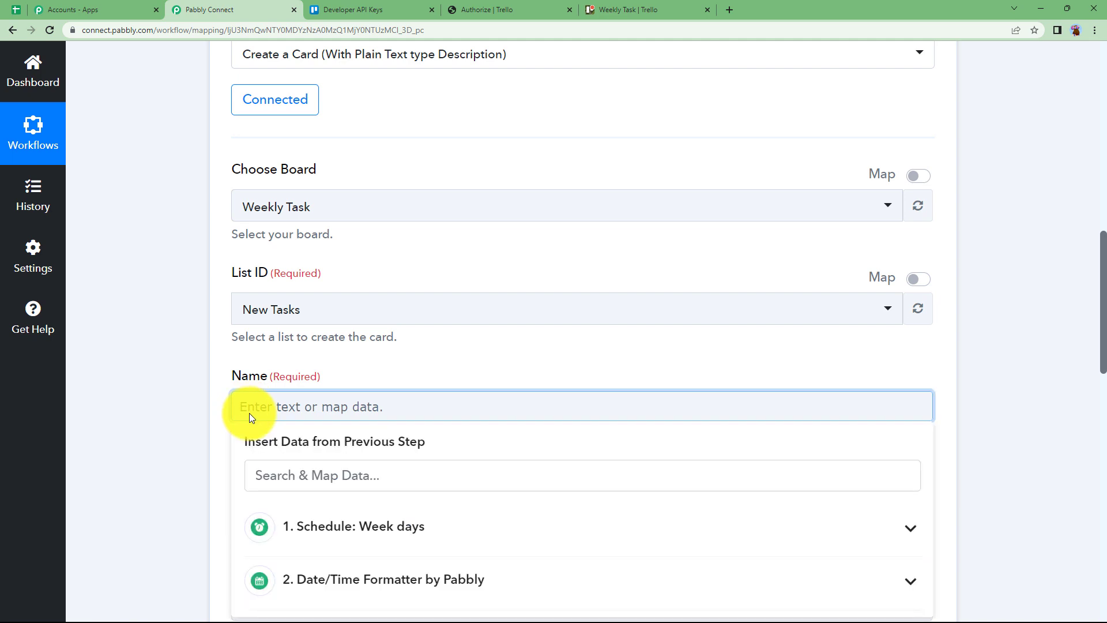
pyautogui.write('Weekly catch up')
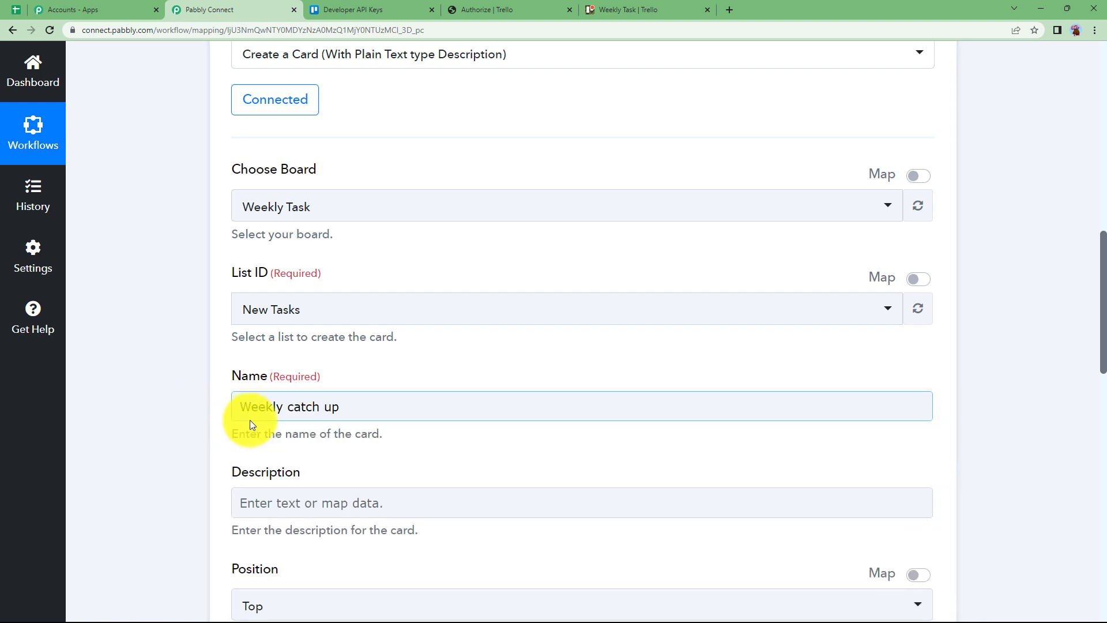
# Set the card's Description to "Generate new topics and send a copy to me and to the manager as well."
pyautogui.click(293, 495)
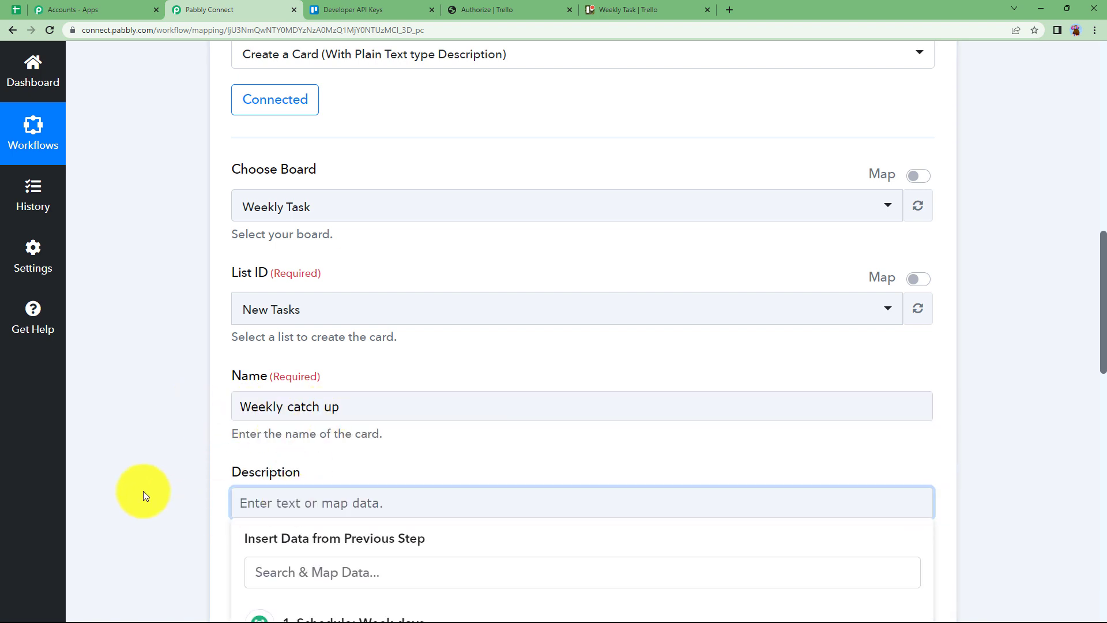
pyautogui.scroll(-1, 160, 506)
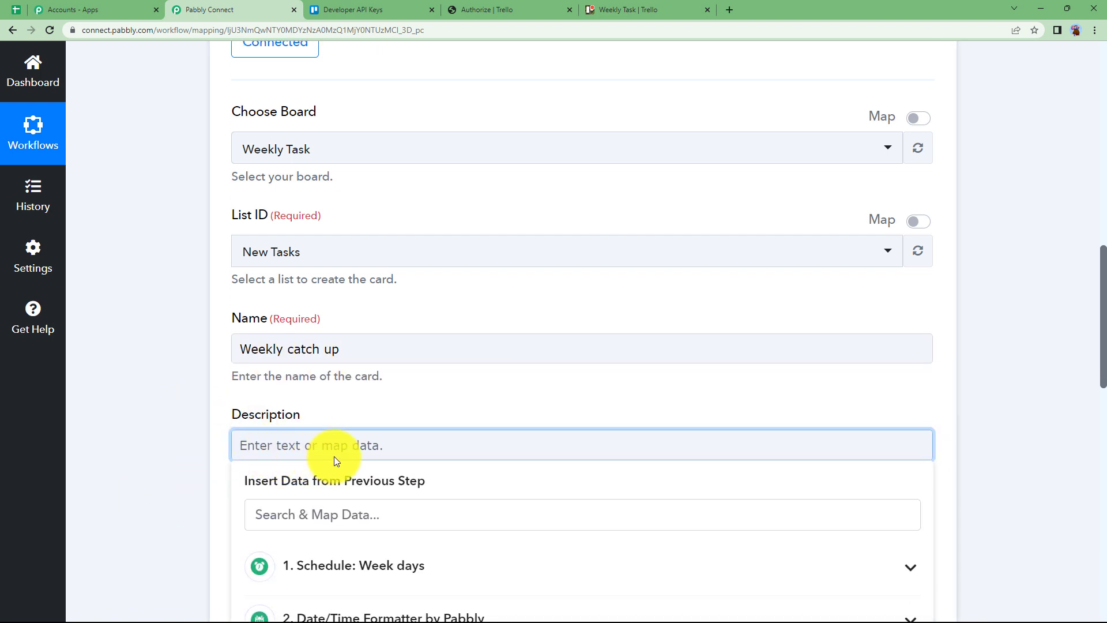
pyautogui.write('Generate new topics and send a copy to me and to the manager as well.')
pyautogui.click(203, 441)
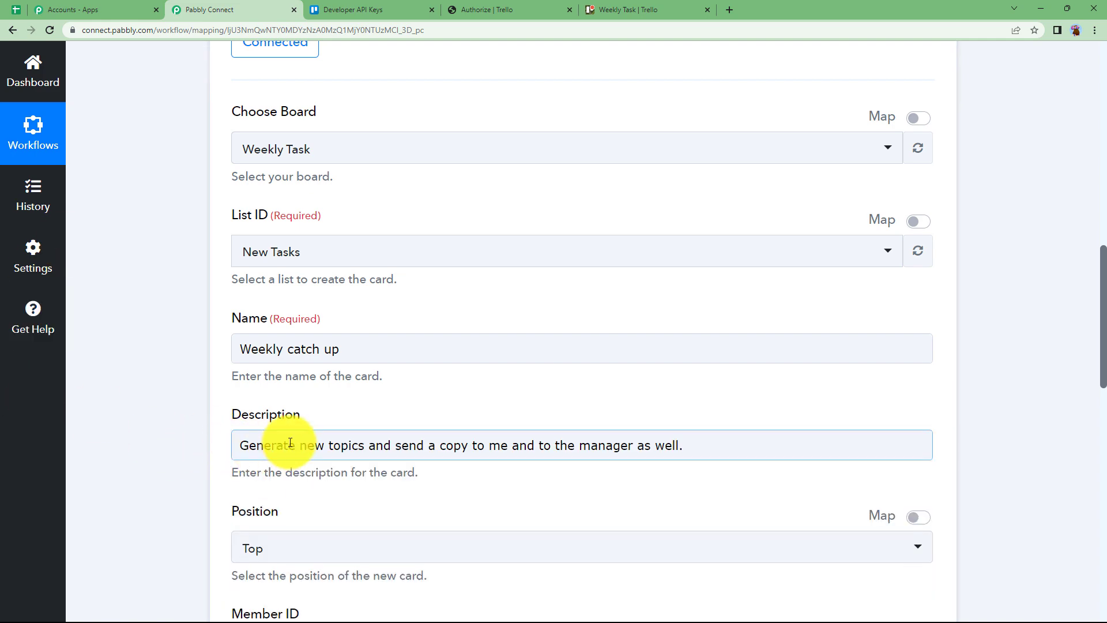
# Check the New Tasks list on the Trello board, and save the Pabbly Trello action step with a test request
pyautogui.scroll(-5, 209, 456)
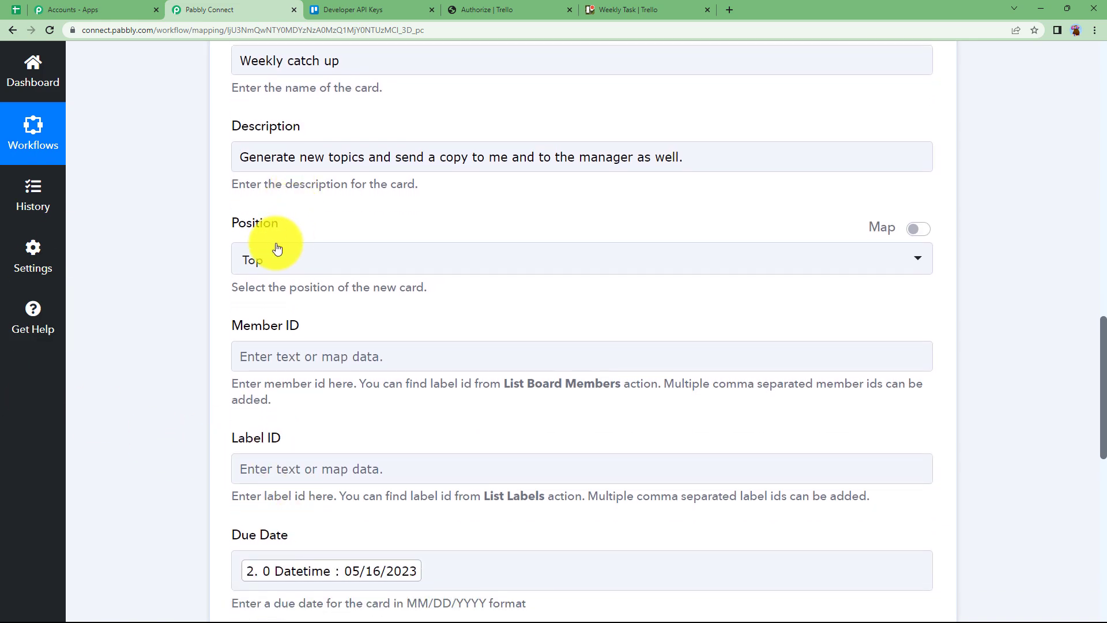
pyautogui.click(642, 7)
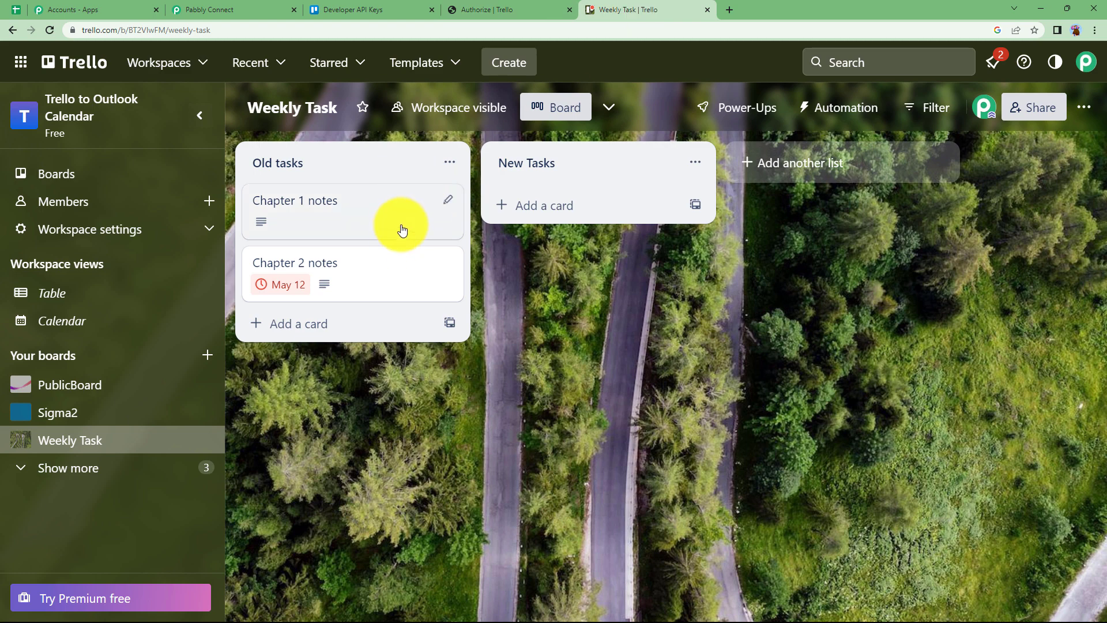
pyautogui.click(290, 7)
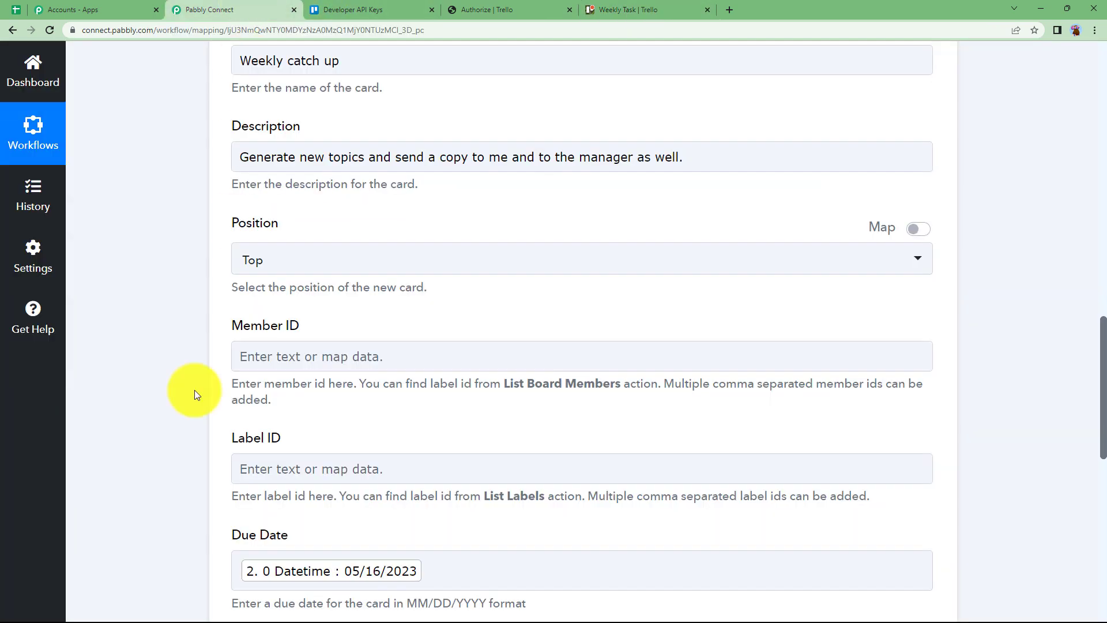
pyautogui.click(629, 9)
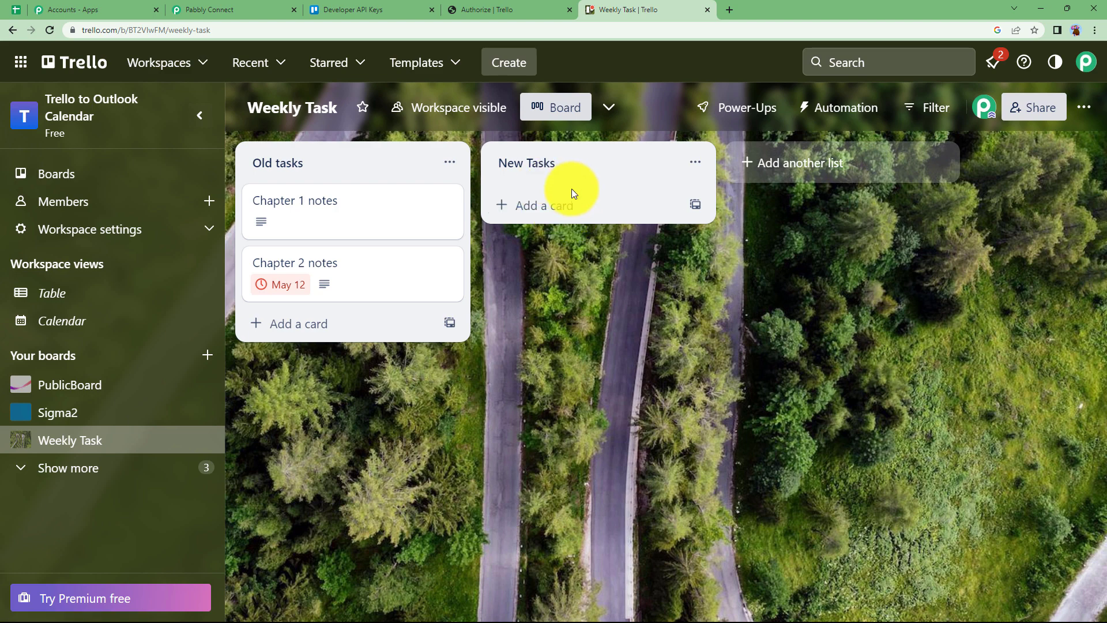
pyautogui.click(291, 9)
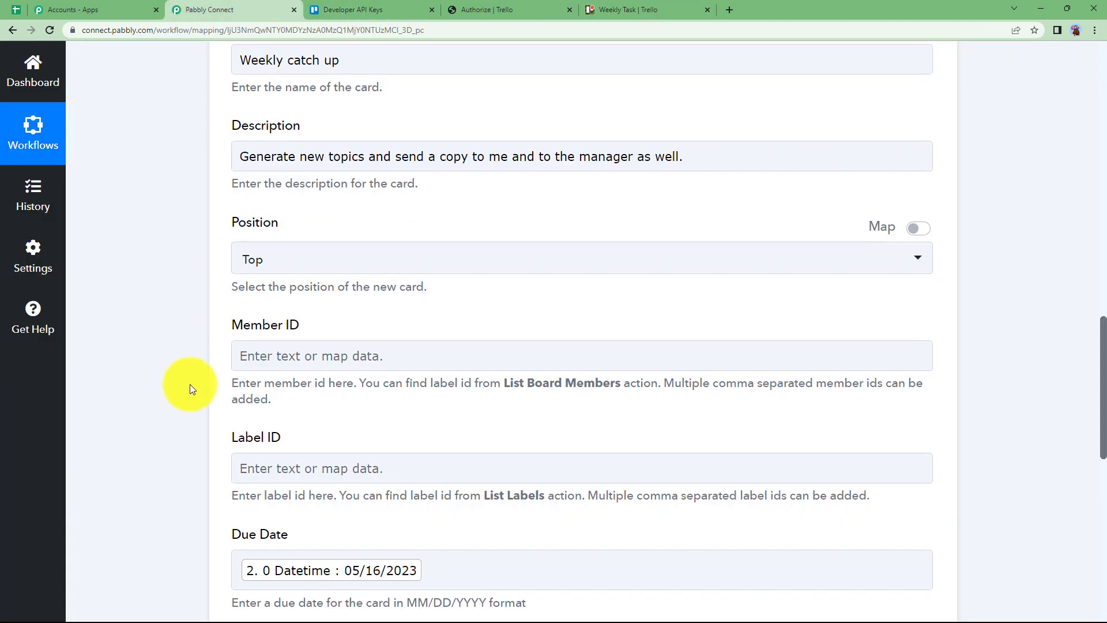
pyautogui.scroll(-7, 189, 384)
pyautogui.click(296, 388)
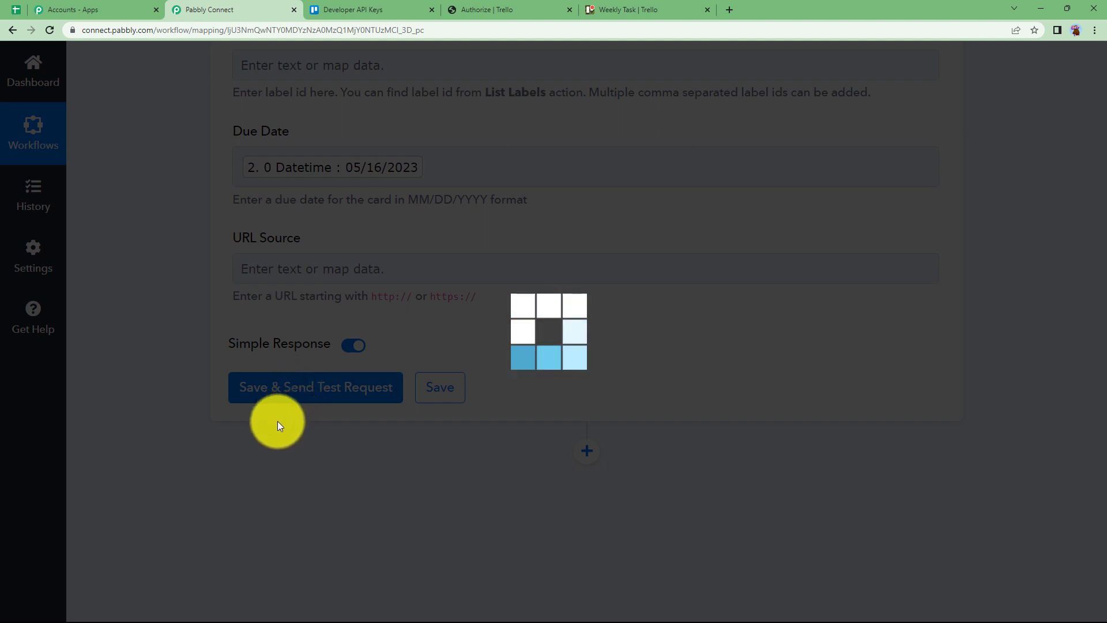
# Examine the response received from the Trello test request, including the card's Id, Name and ShortUrl fields
pyautogui.scroll(-2, 172, 492)
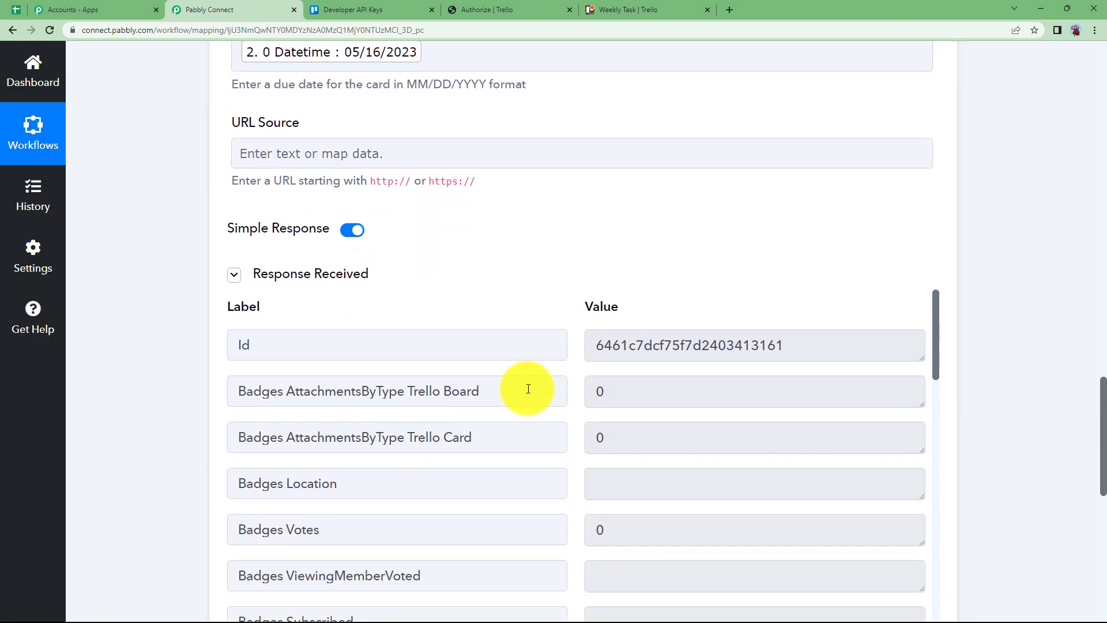
pyautogui.moveTo(793, 345); pyautogui.dragTo(577, 369)
pyautogui.click(577, 392)
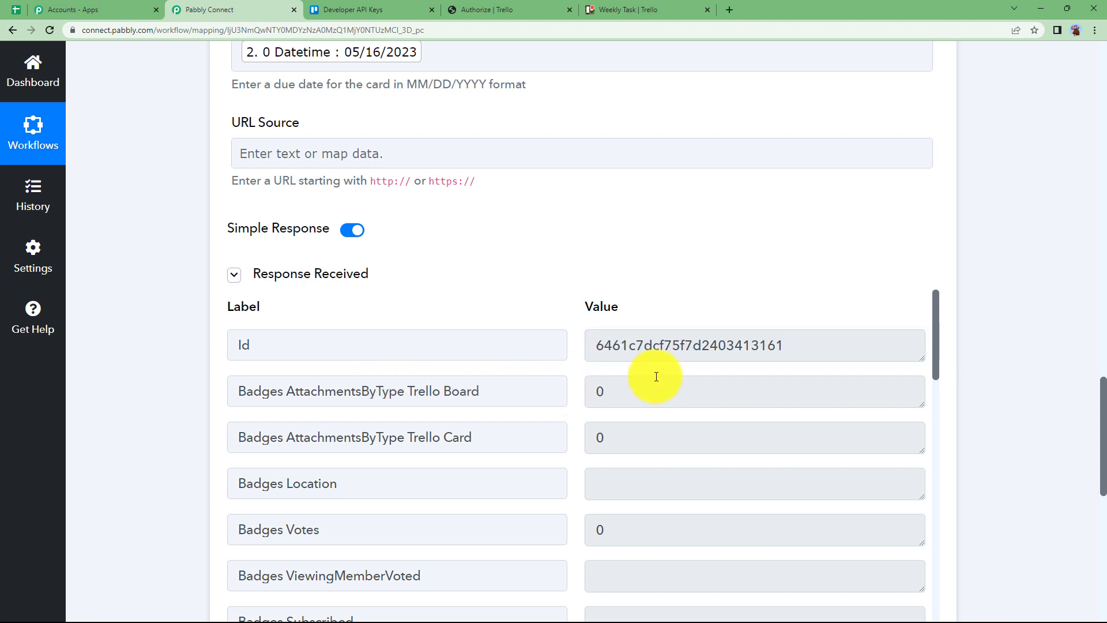
pyautogui.scroll(-15, 646, 450)
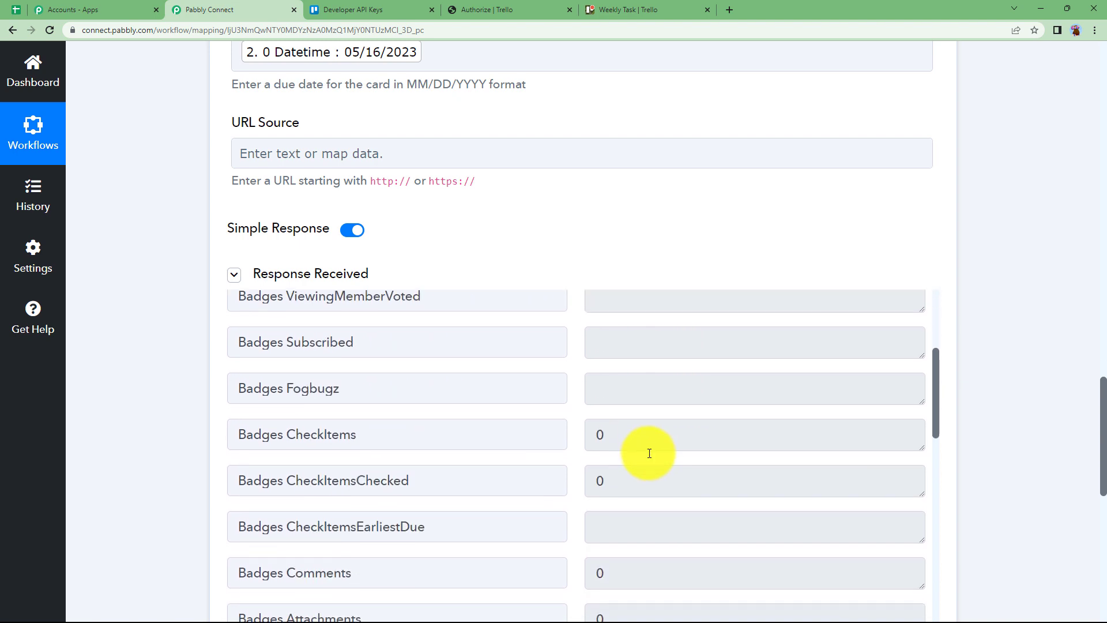
pyautogui.scroll(-14, 649, 453)
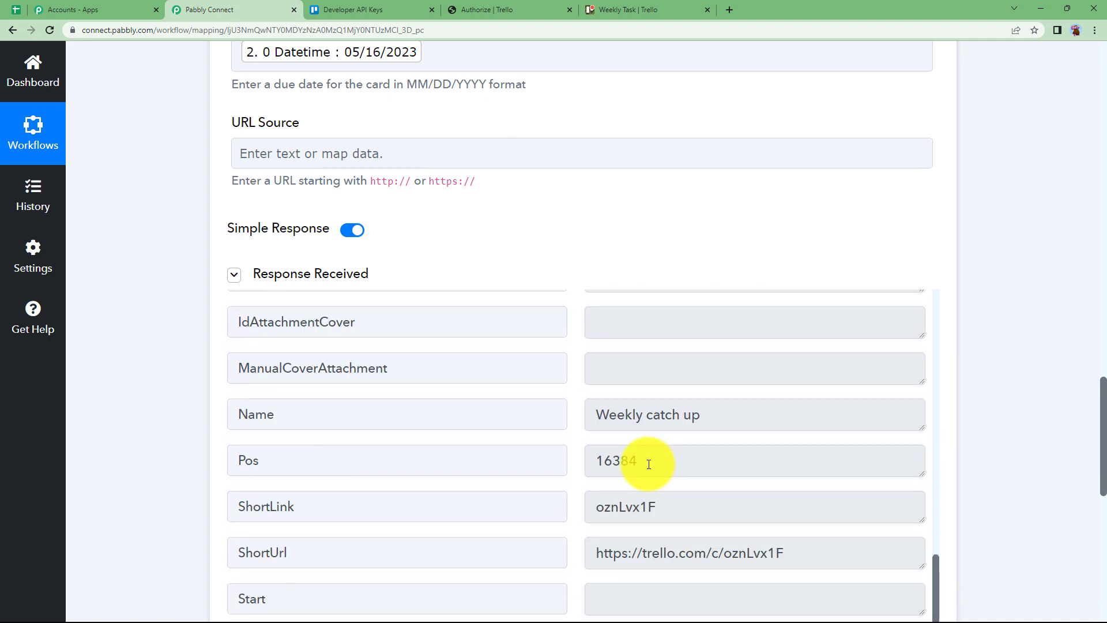
pyautogui.scroll(-8, 628, 459)
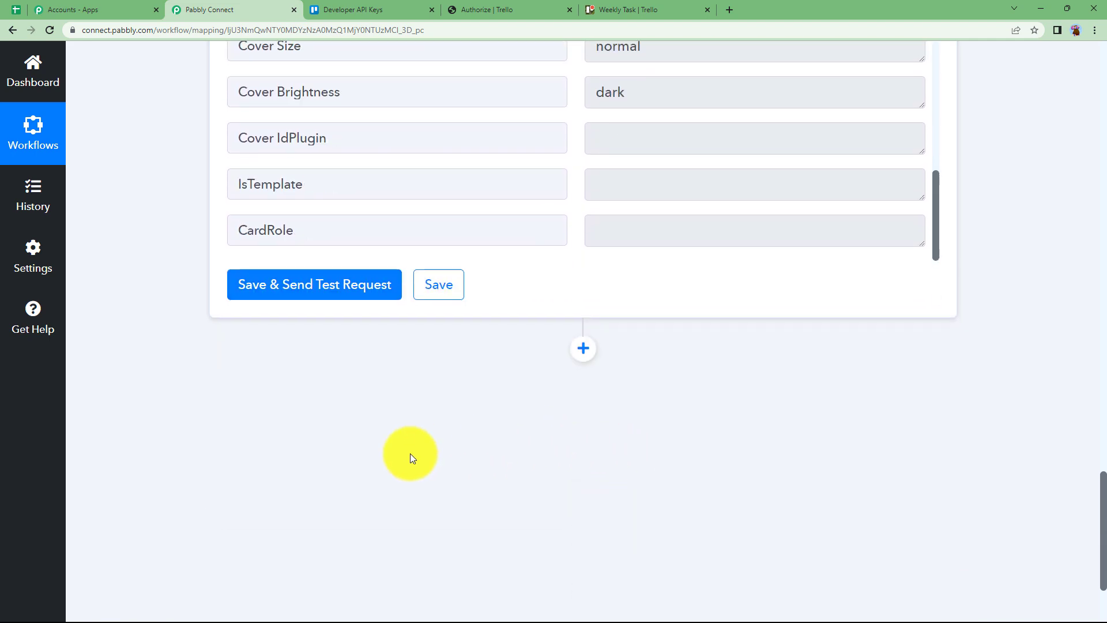
pyautogui.scroll(8, 411, 452)
pyautogui.scroll(6, 421, 356)
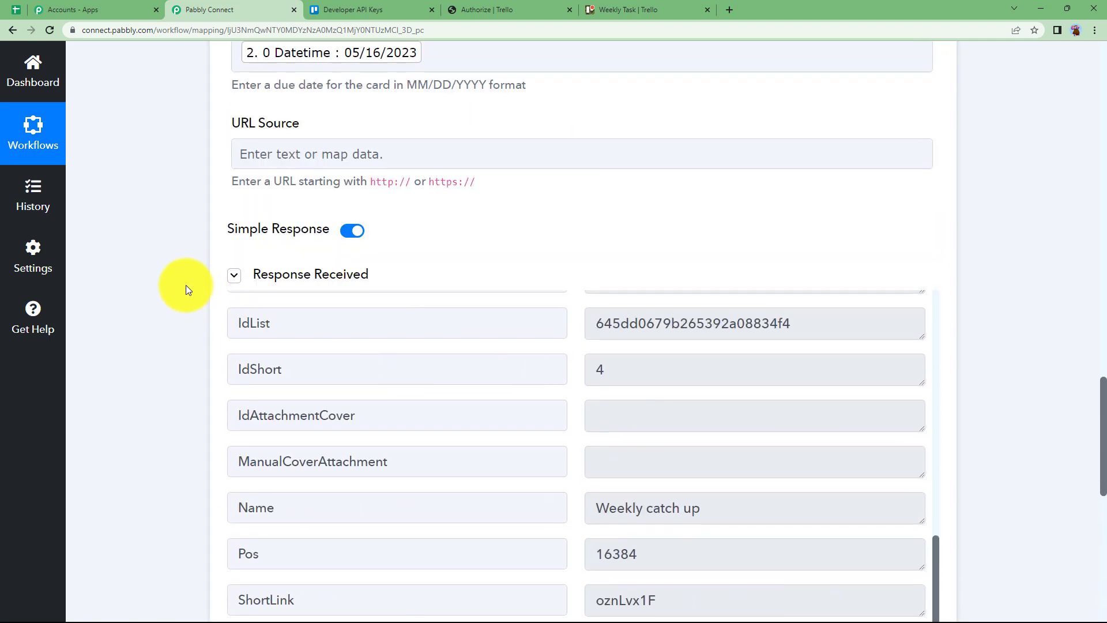
# Collapse the Trello action step to show the whole workflow
pyautogui.scroll(10, 186, 285)
pyautogui.scroll(10, 186, 264)
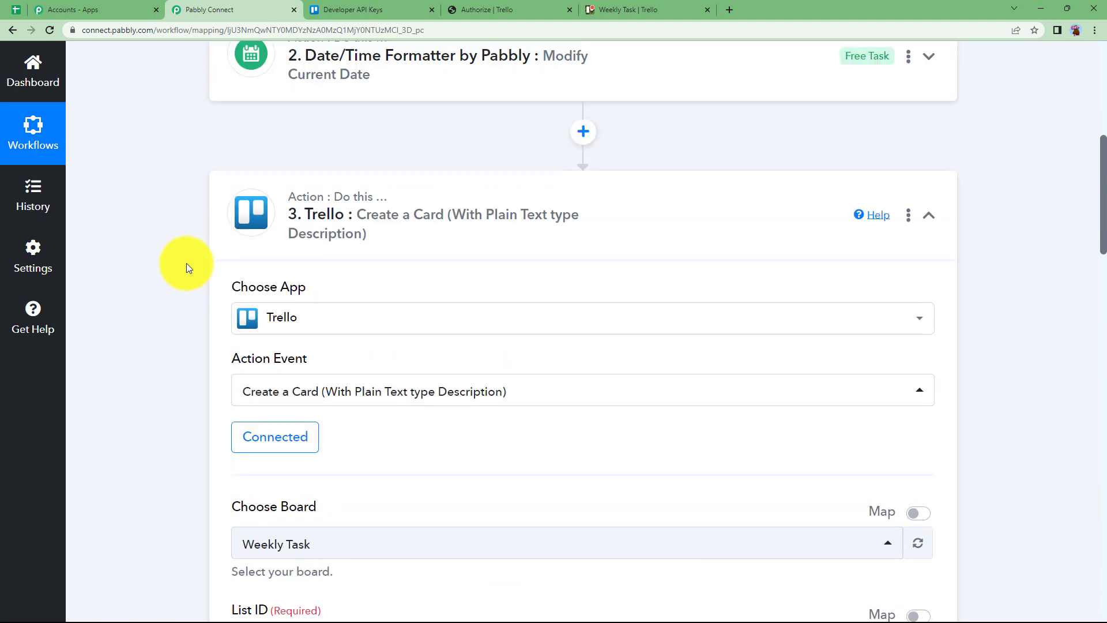
pyautogui.click(440, 333)
pyautogui.scroll(3, 133, 359)
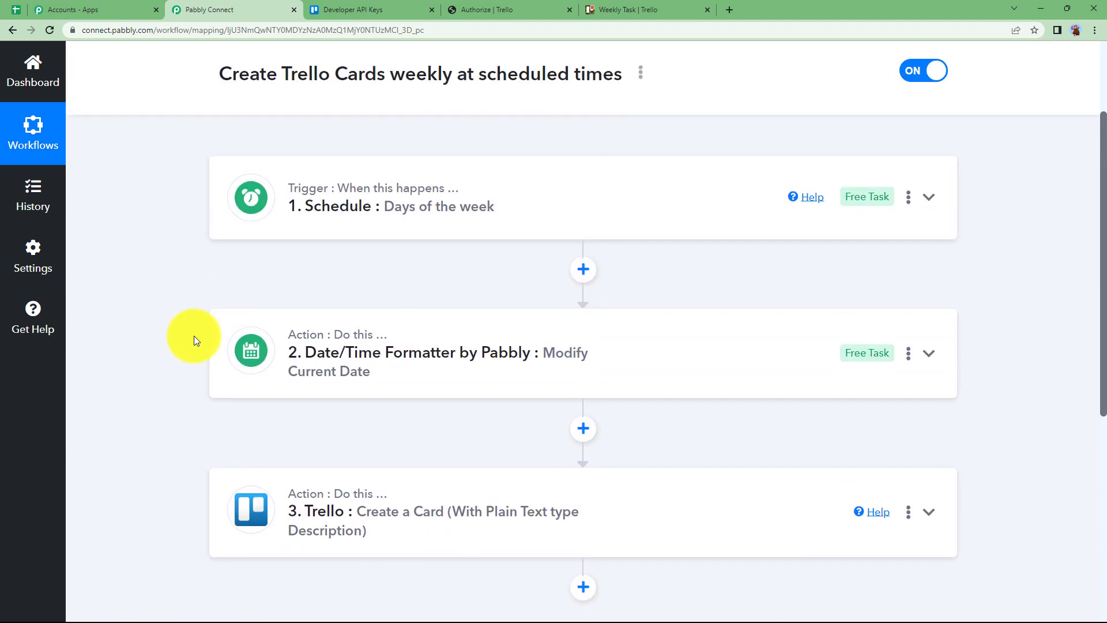
# Inspect the Weekly catch up card's due date and description in Trello, and return to the Pabbly Connect workflow
pyautogui.click(606, 4)
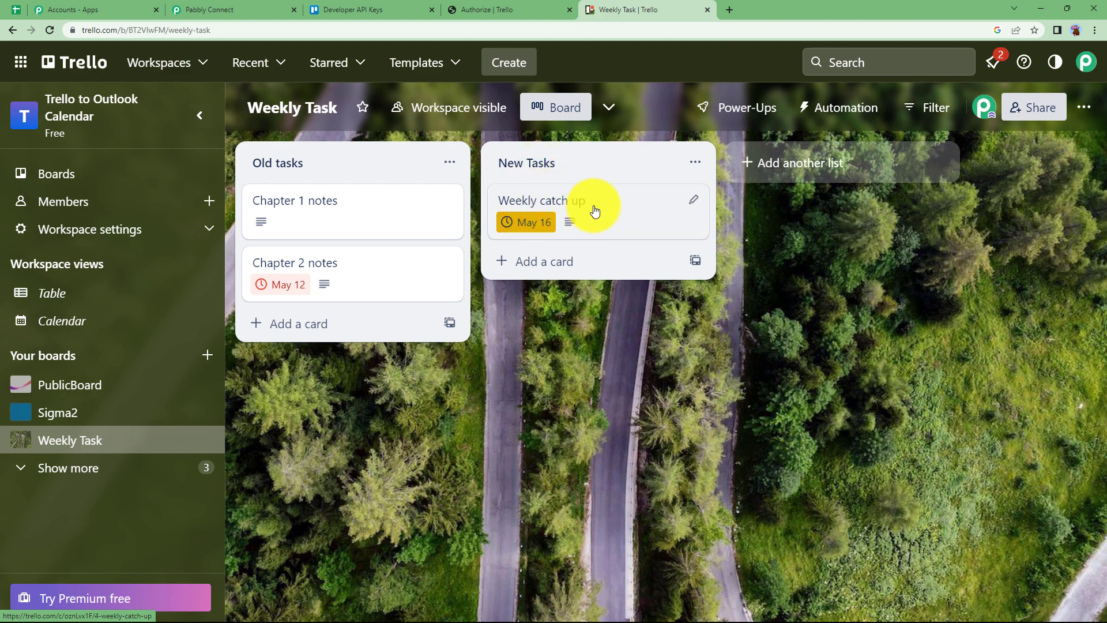
pyautogui.click(563, 199)
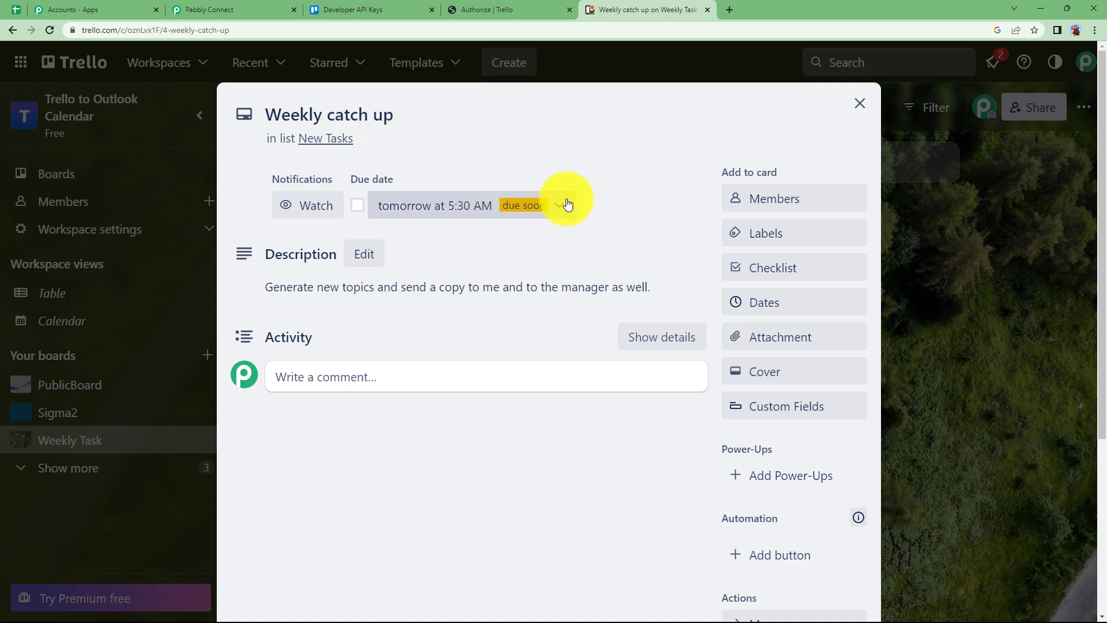
pyautogui.click(863, 104)
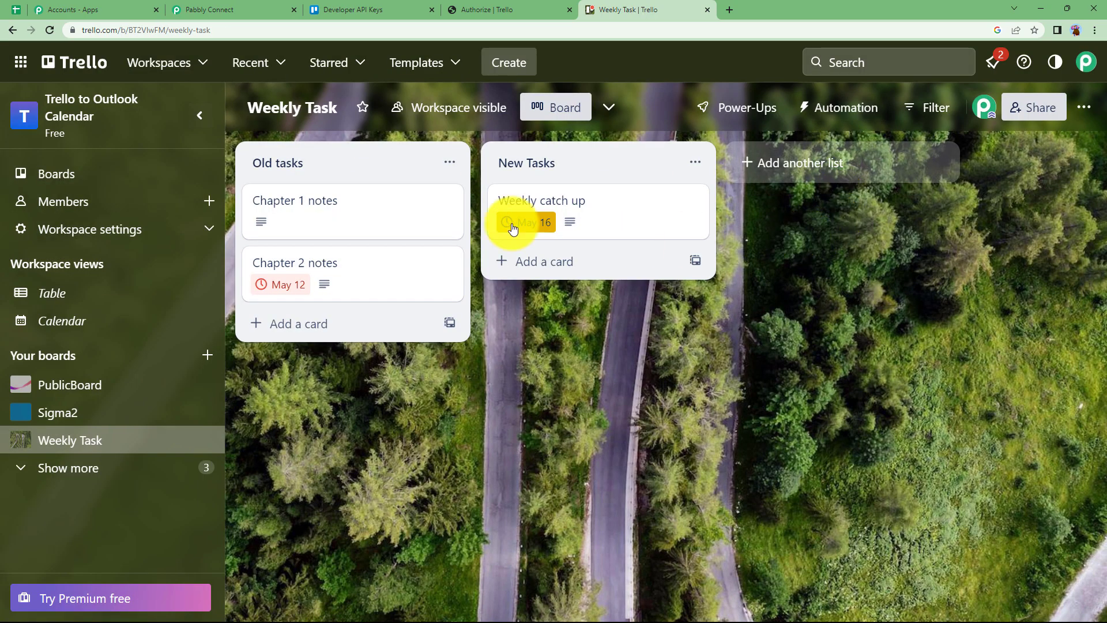
pyautogui.click(271, 9)
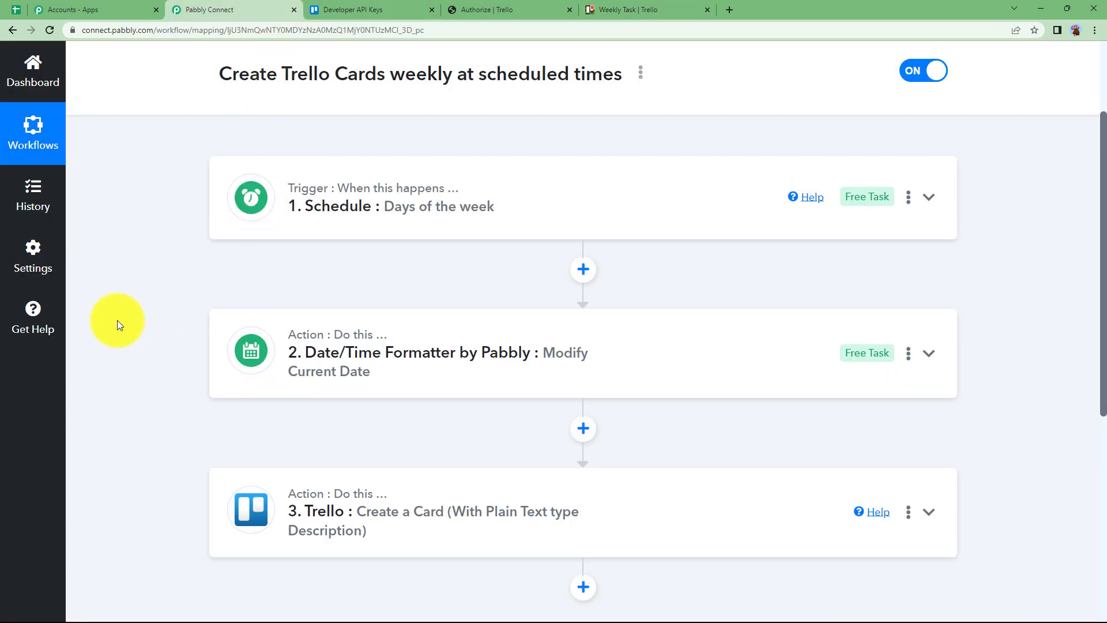